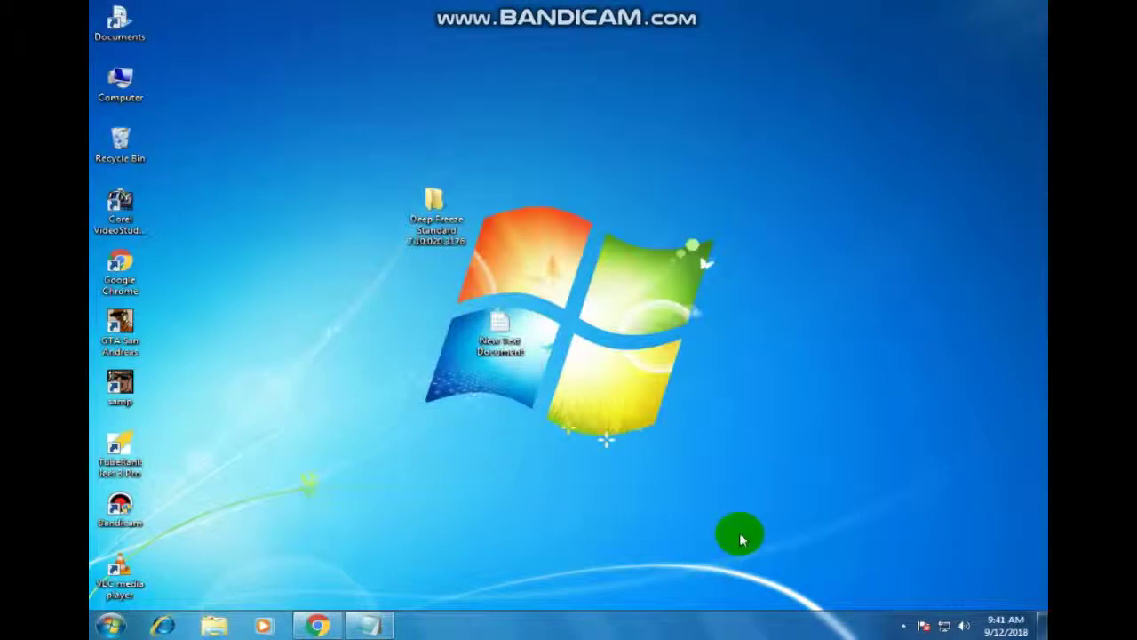
Step: Reposition the Deep Freeze note window, then minimize it to clear the desktop
click(903, 627)
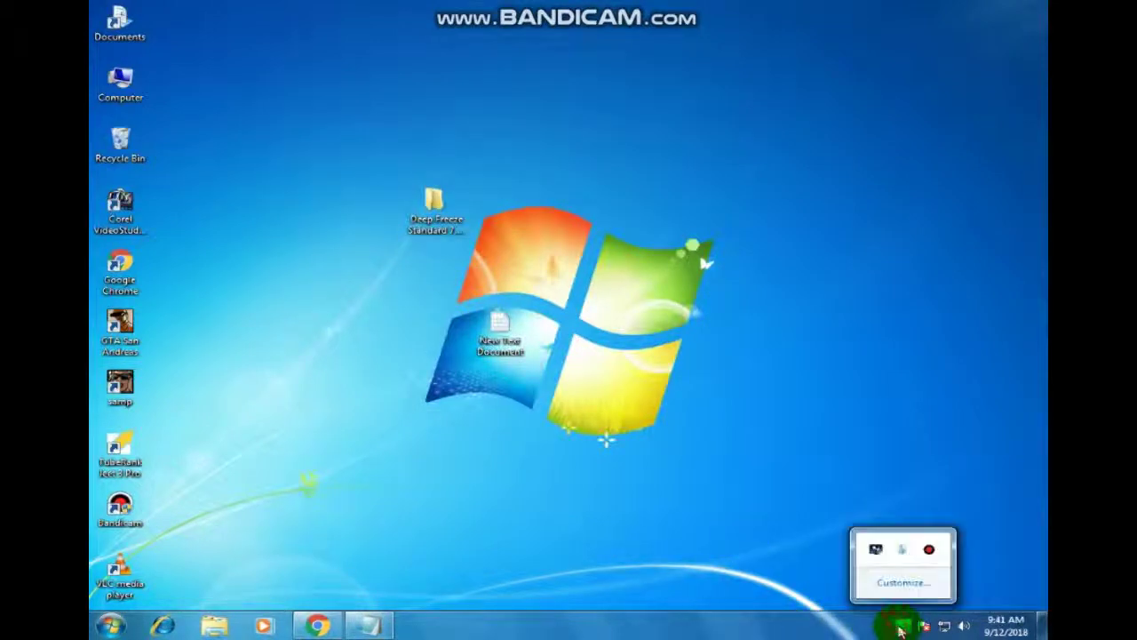
click(695, 566)
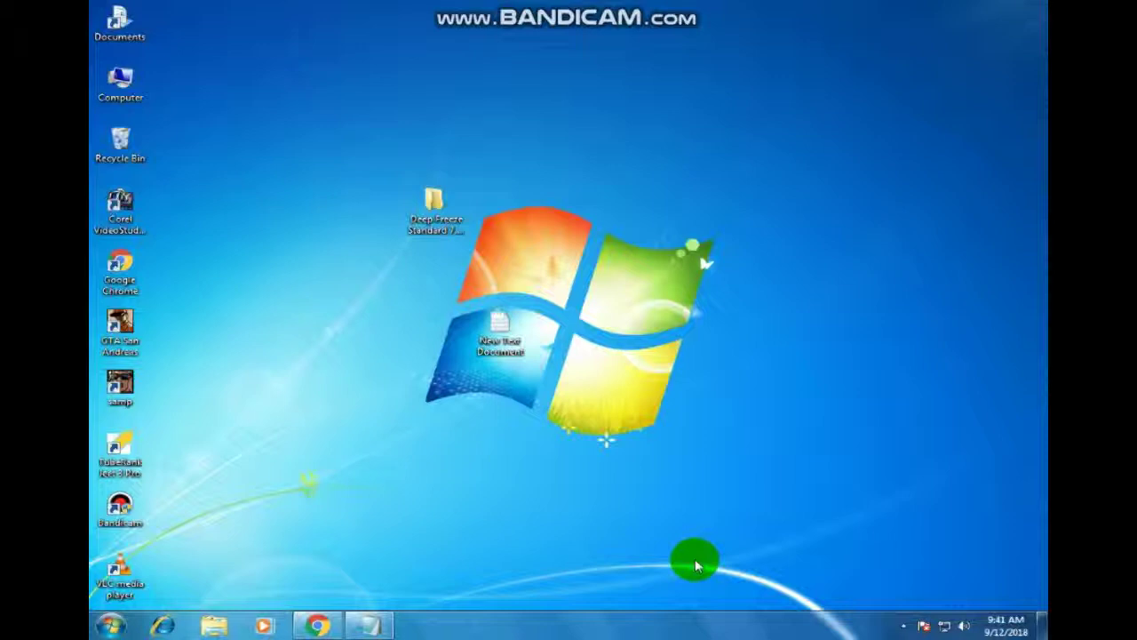
click(502, 339)
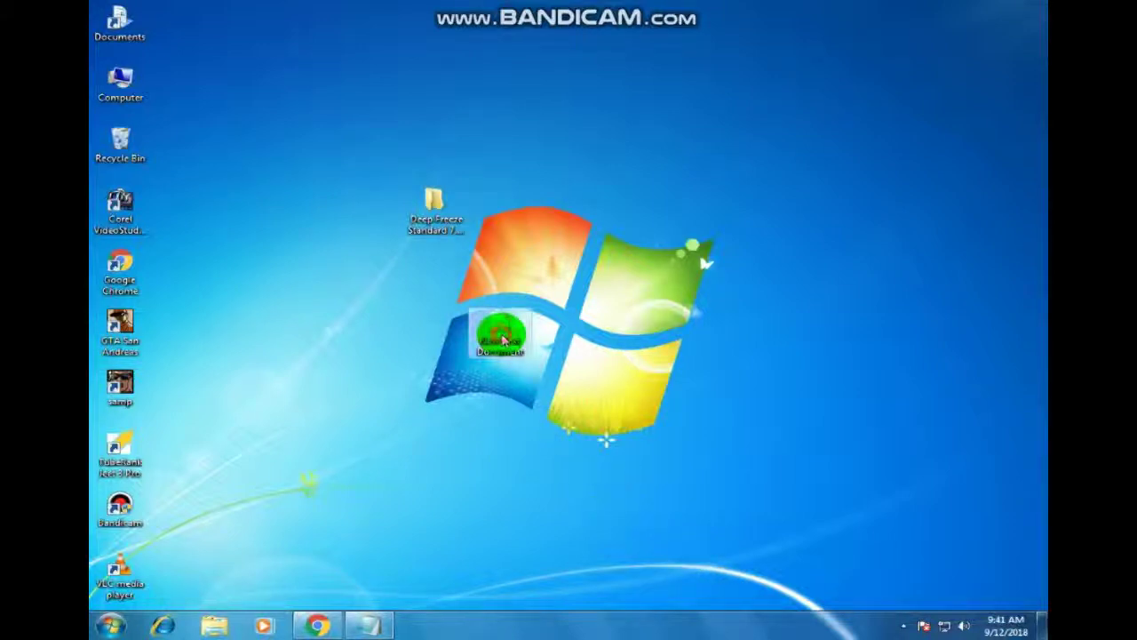
click(369, 626)
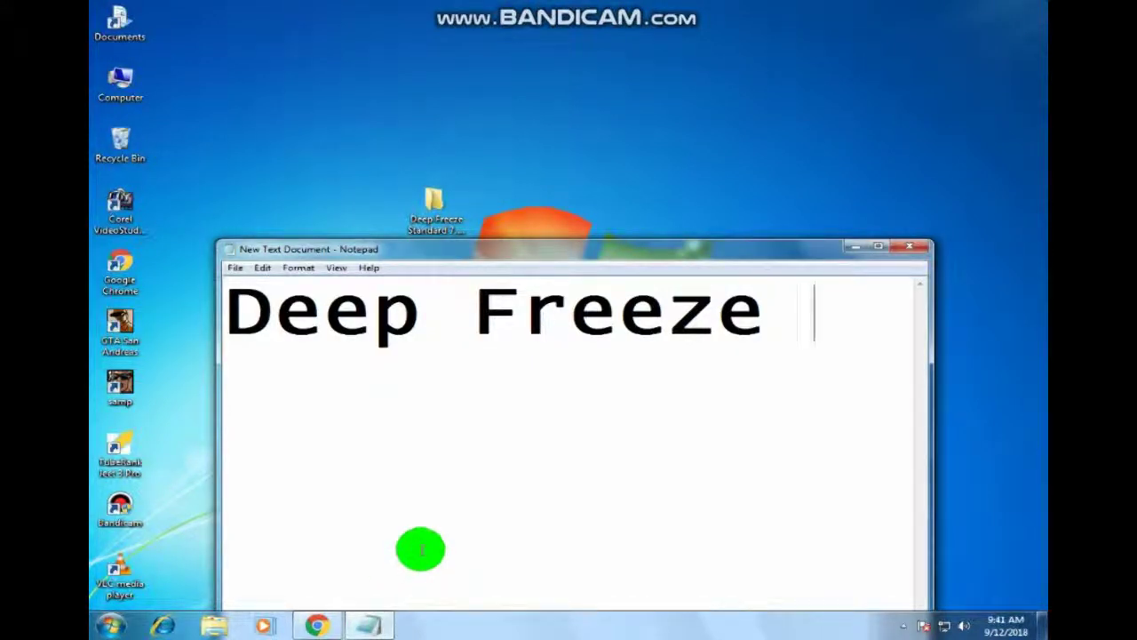
click(634, 251)
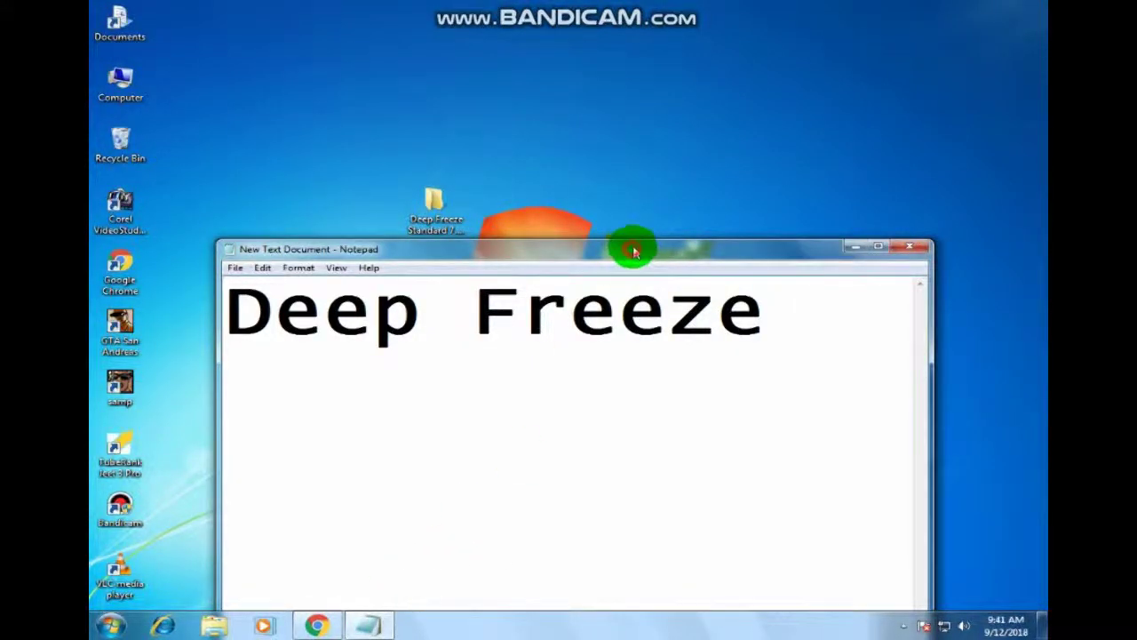
drag(634, 252, 649, 169)
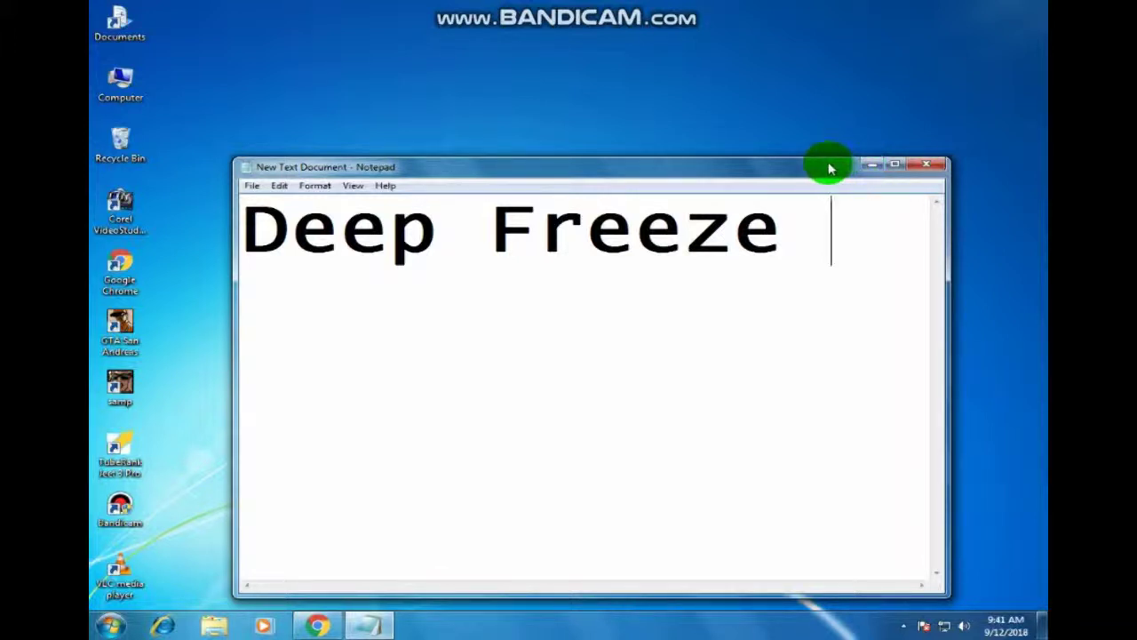
mouse_move(831, 169)
mouse_down()
mouse_move(833, 148)
mouse_move(808, 199)
mouse_move(807, 148)
mouse_move(809, 199)
mouse_move(814, 172)
mouse_move(848, 157)
mouse_move(835, 162)
mouse_move(838, 122)
mouse_move(811, 176)
mouse_up()
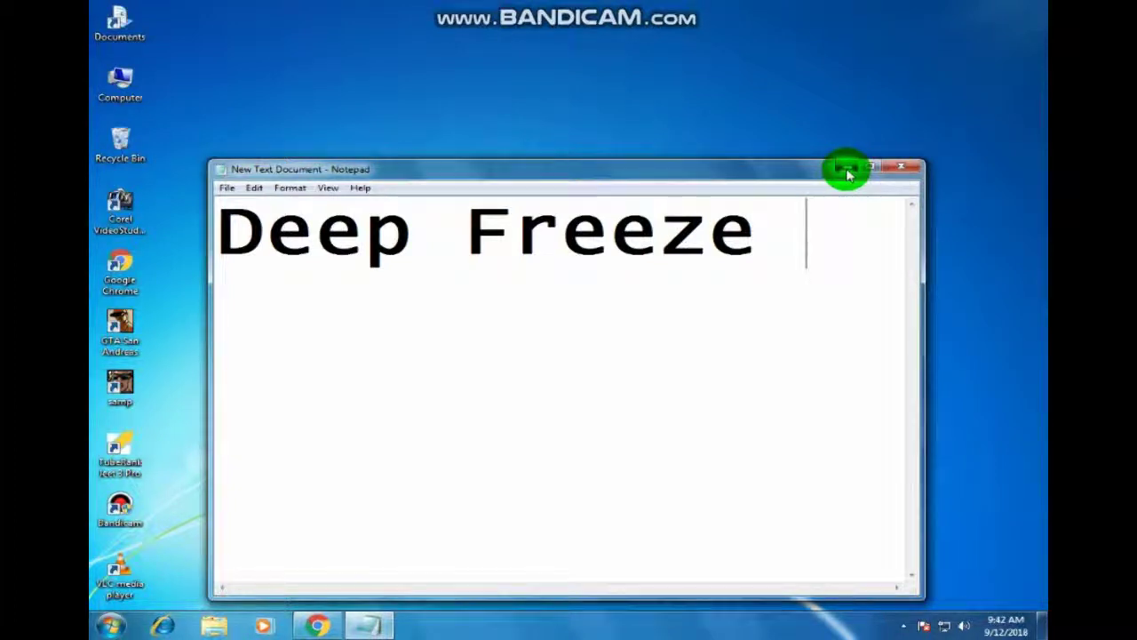
click(845, 171)
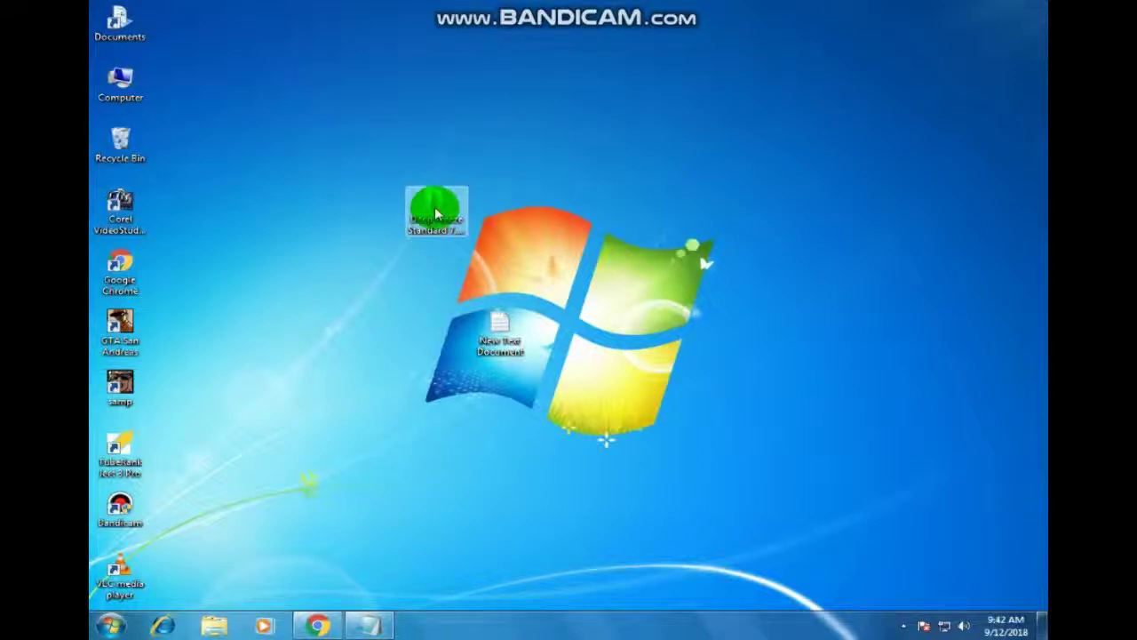
Step: Open the Deep Freeze Standard 7.10.020.3176 folder from the desktop
mouse_move(436, 213)
mouse_down()
mouse_move(436, 283)
mouse_move(433, 218)
mouse_up()
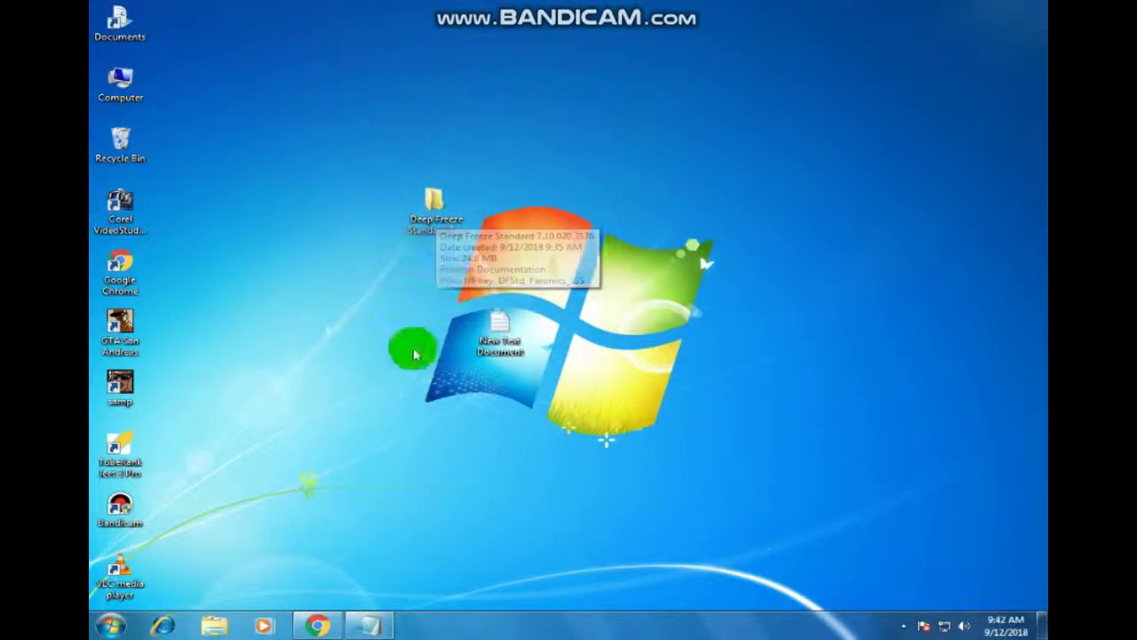
click(480, 202)
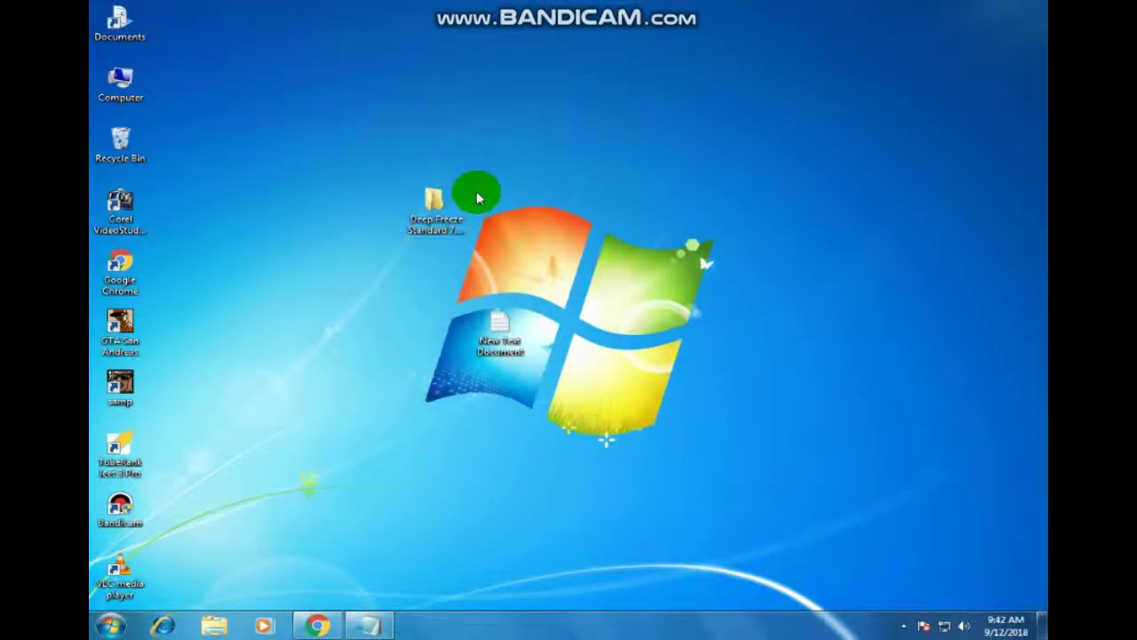
click(440, 209)
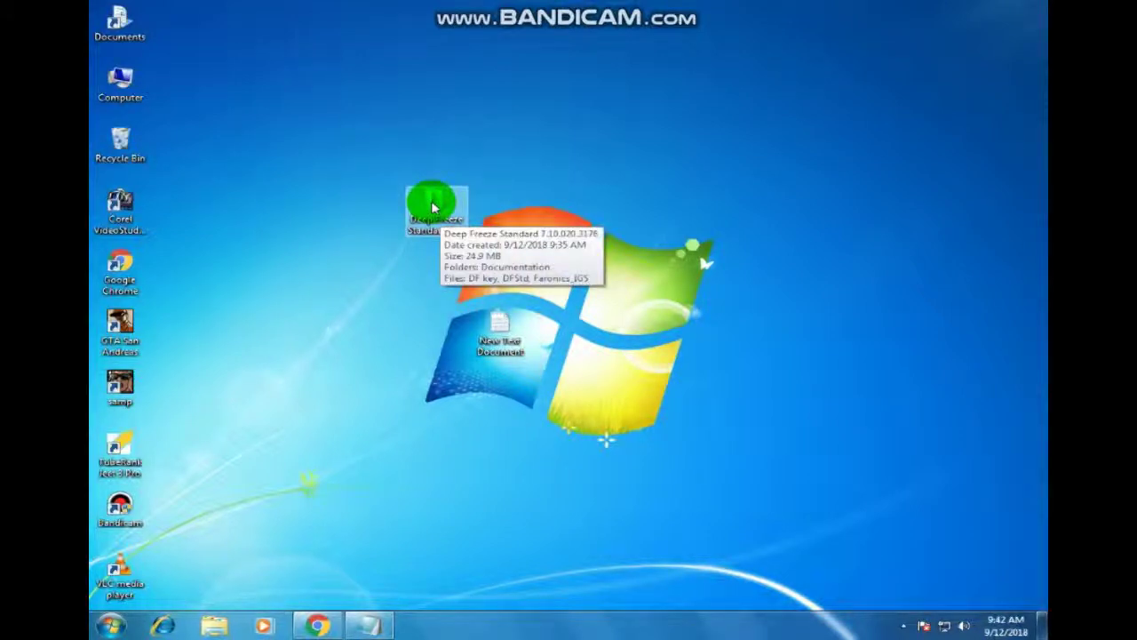
double_click(434, 207)
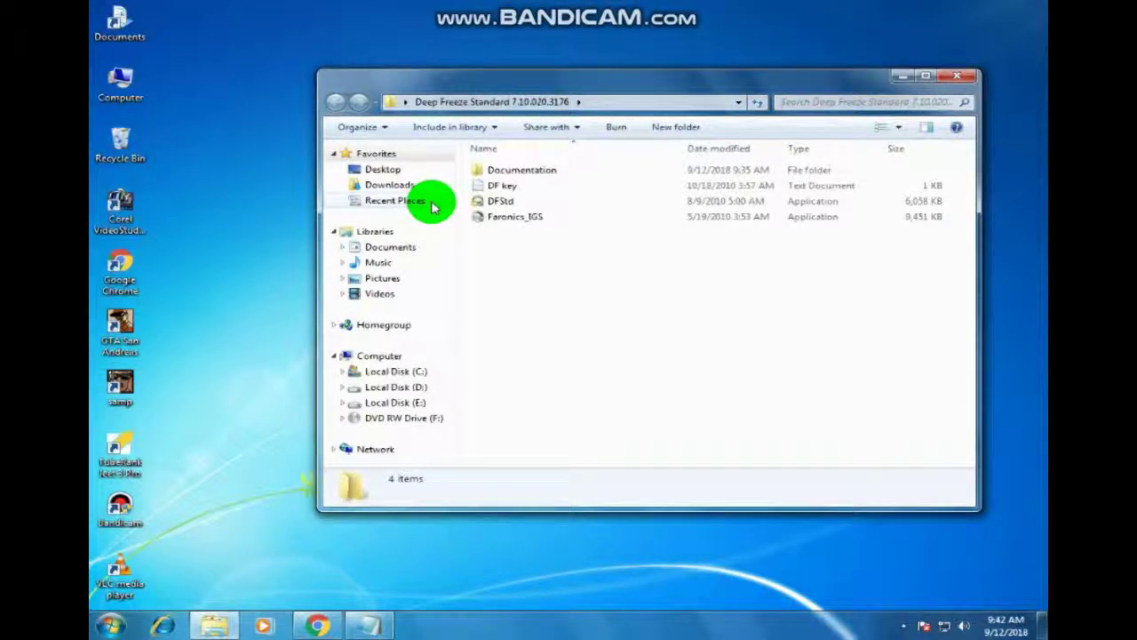
Step: Read the serial number in the DF key file, close it, and move Explorer left
double_click(507, 188)
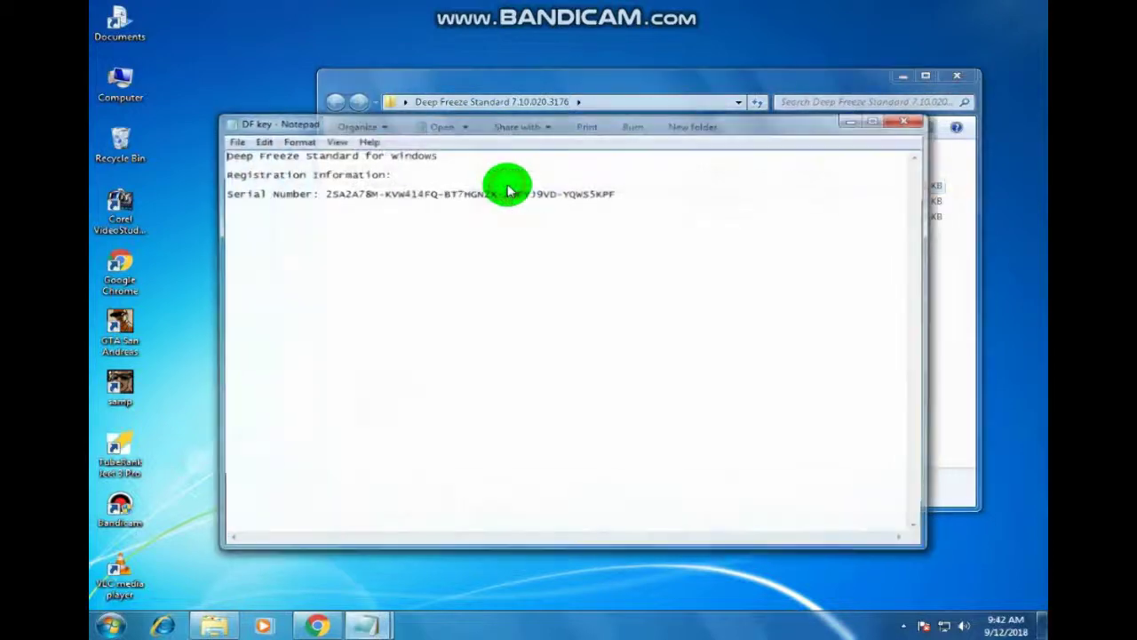
drag(322, 193, 693, 213)
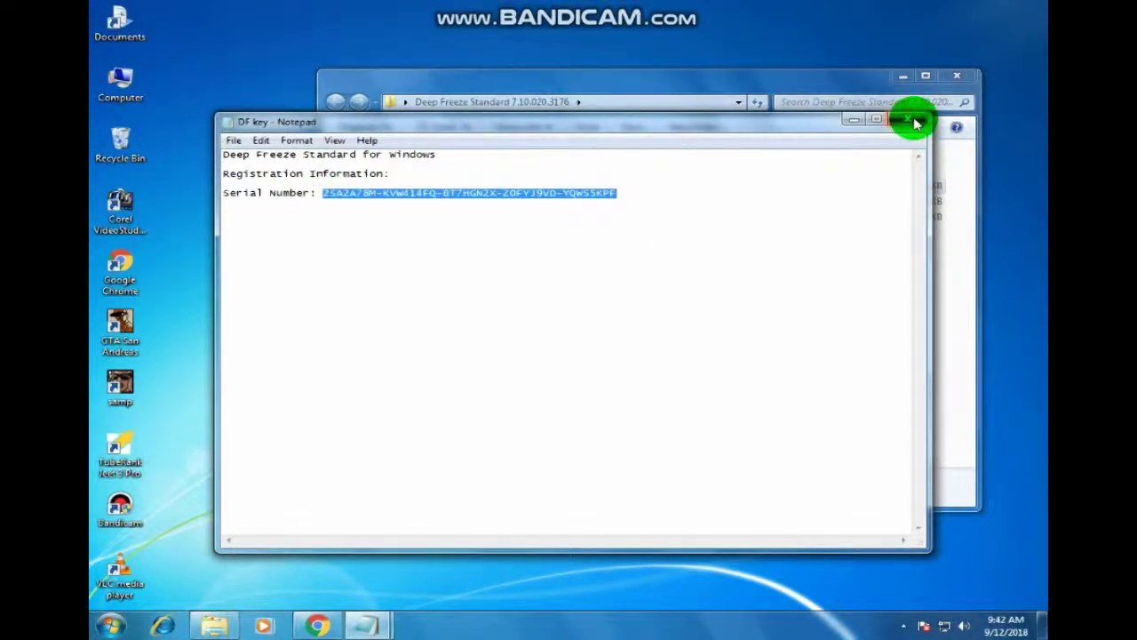
click(916, 123)
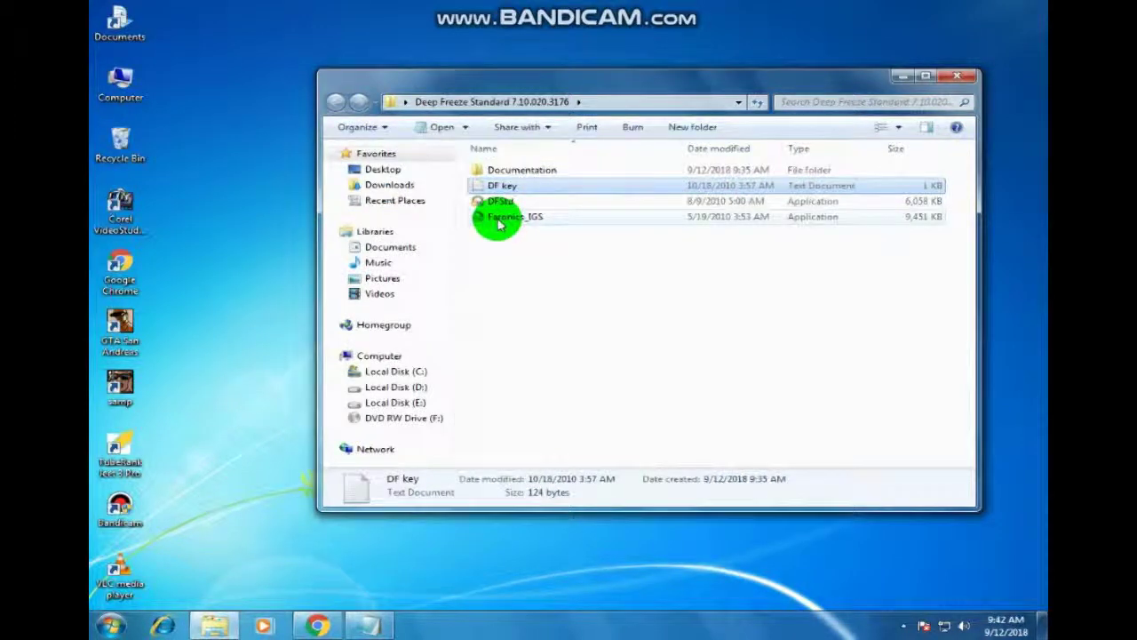
drag(573, 80, 490, 114)
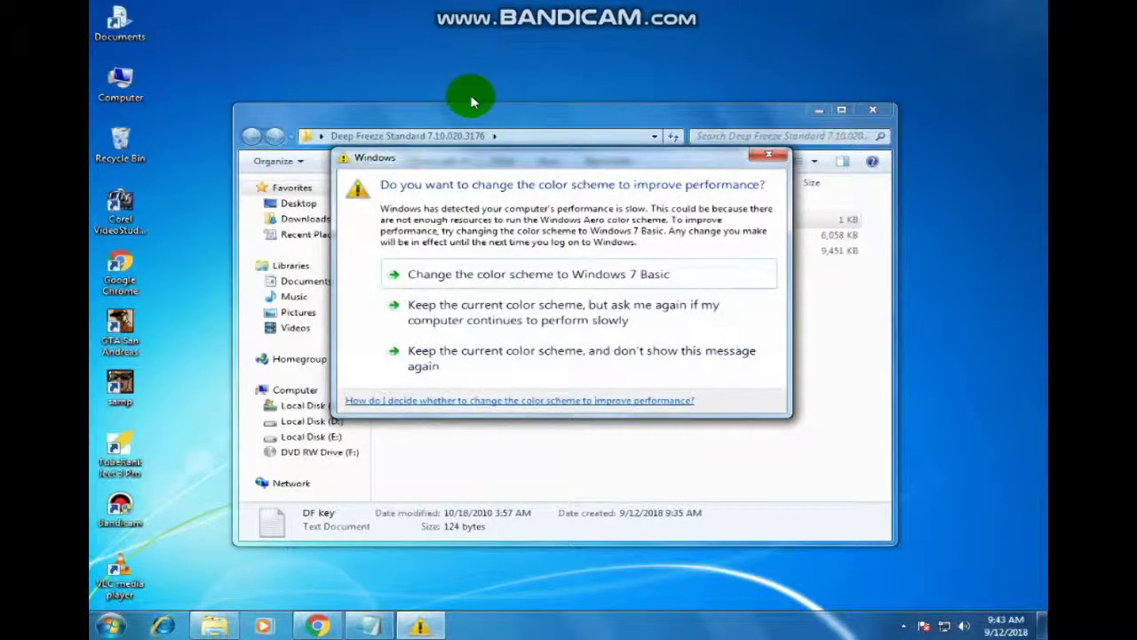
Step: Dismiss the colour scheme prompt and select the DFStd installer file
click(775, 159)
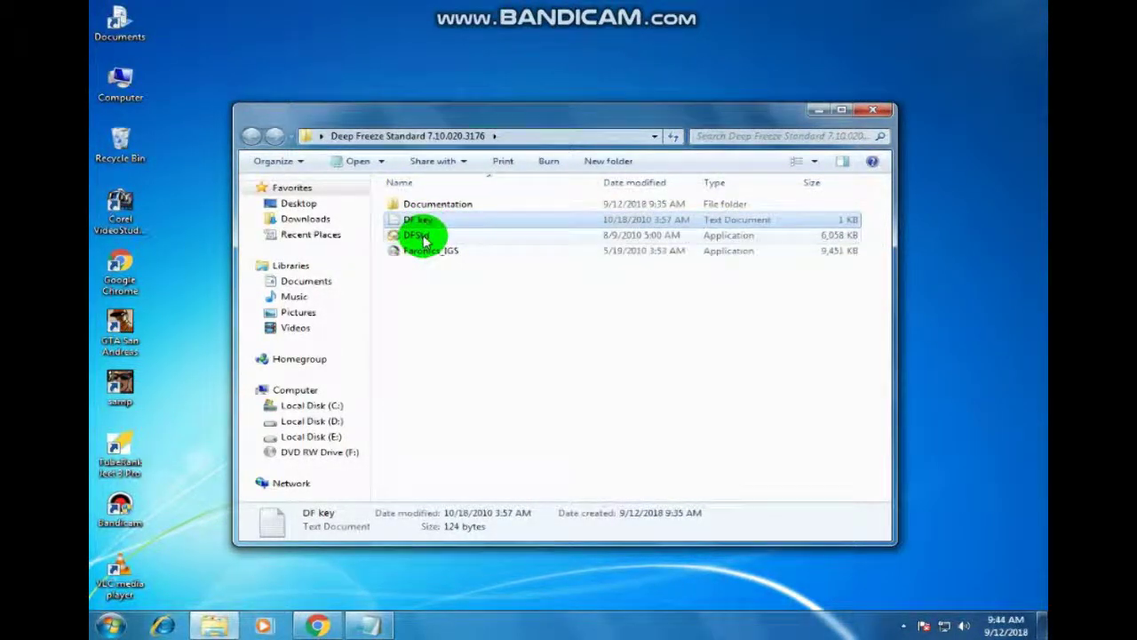
click(425, 238)
Step: Launch the DFStd installer, accept the licence agreement, and reach the Licensing page
double_click(425, 238)
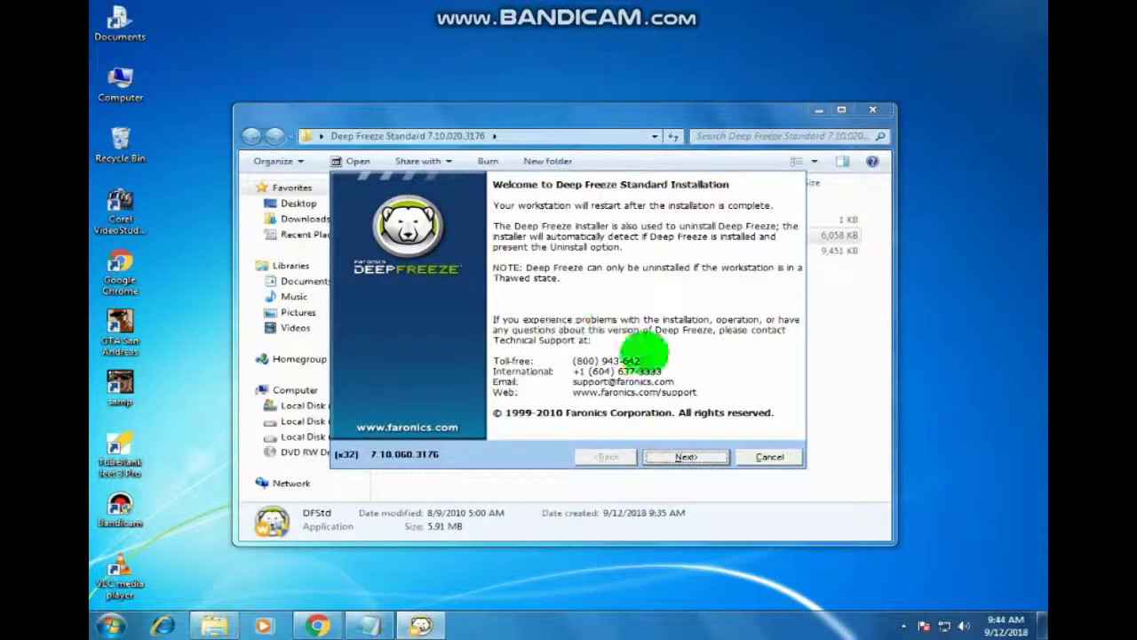
click(684, 457)
click(371, 412)
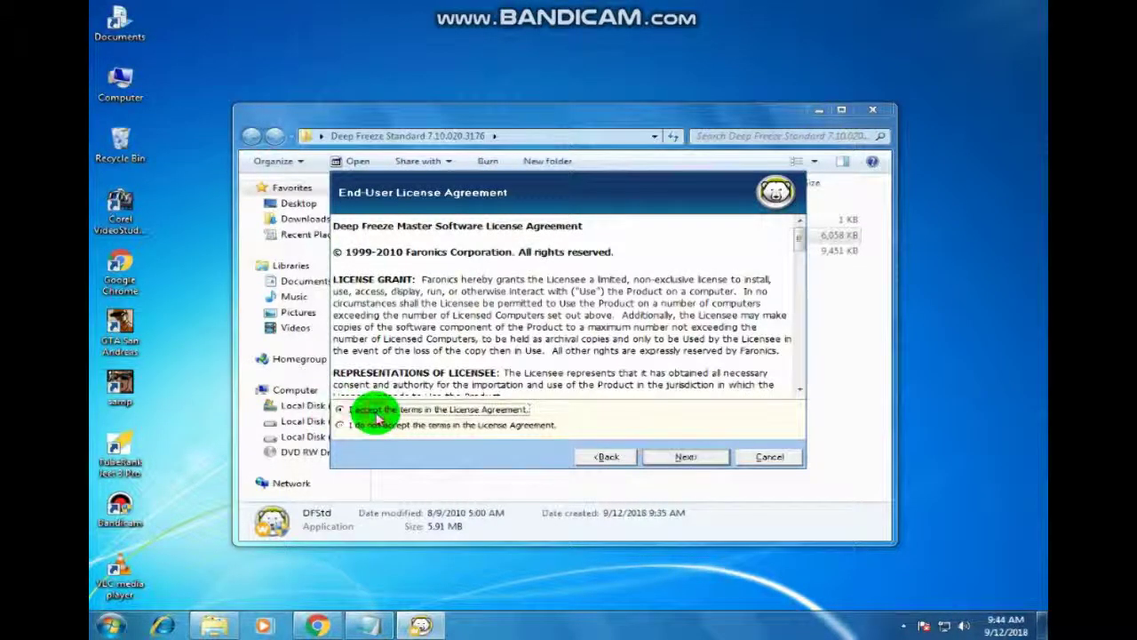
click(692, 460)
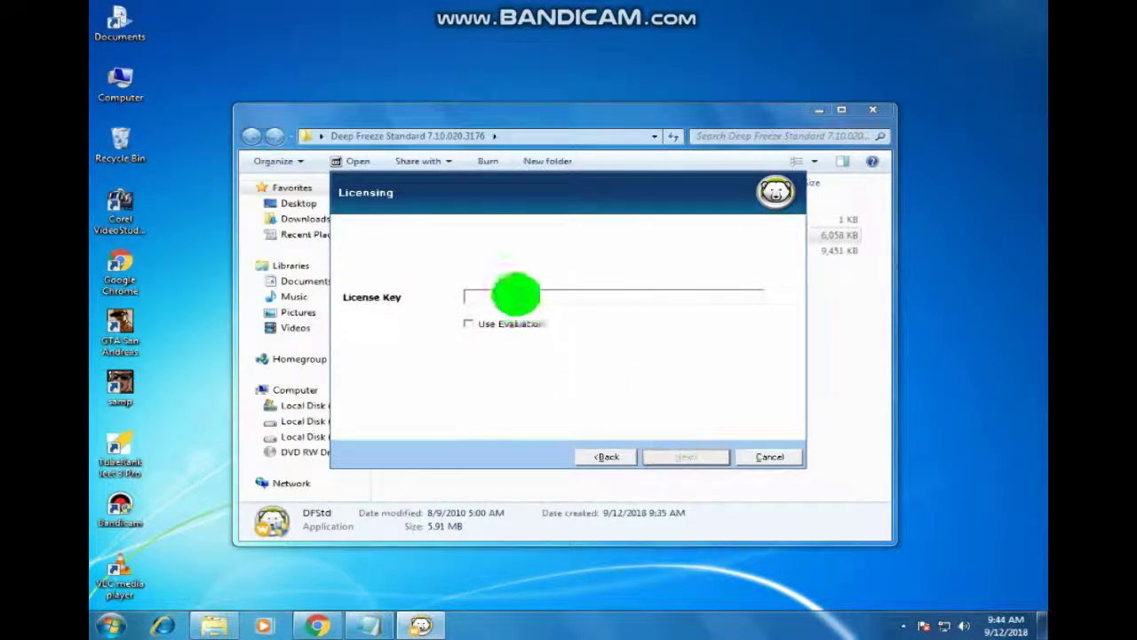
Step: Copy the serial number from the DF key file in Notepad
click(476, 132)
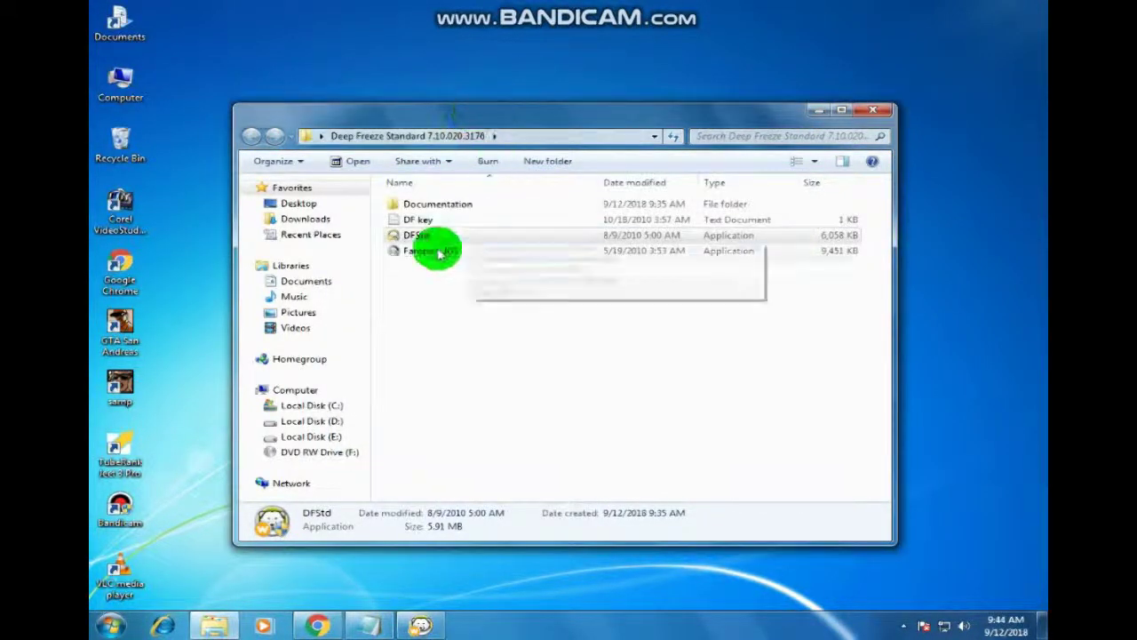
click(427, 220)
double_click(427, 220)
drag(615, 193, 326, 193)
right_click(330, 194)
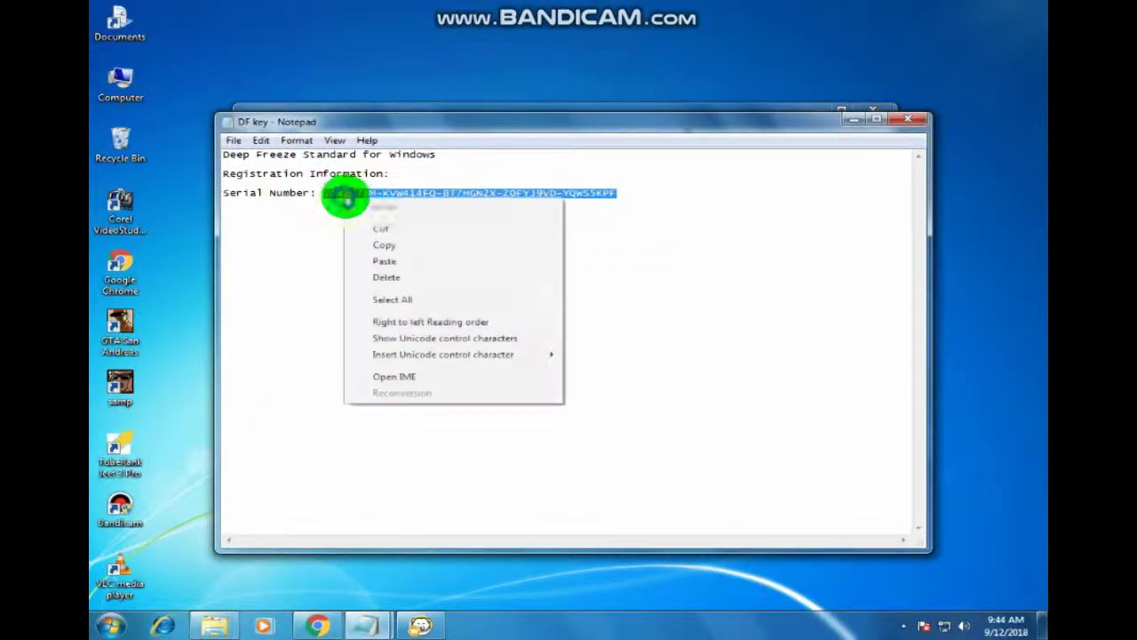
click(422, 242)
Step: Move Notepad aside and paste the serial into the installer's License Key field
click(421, 103)
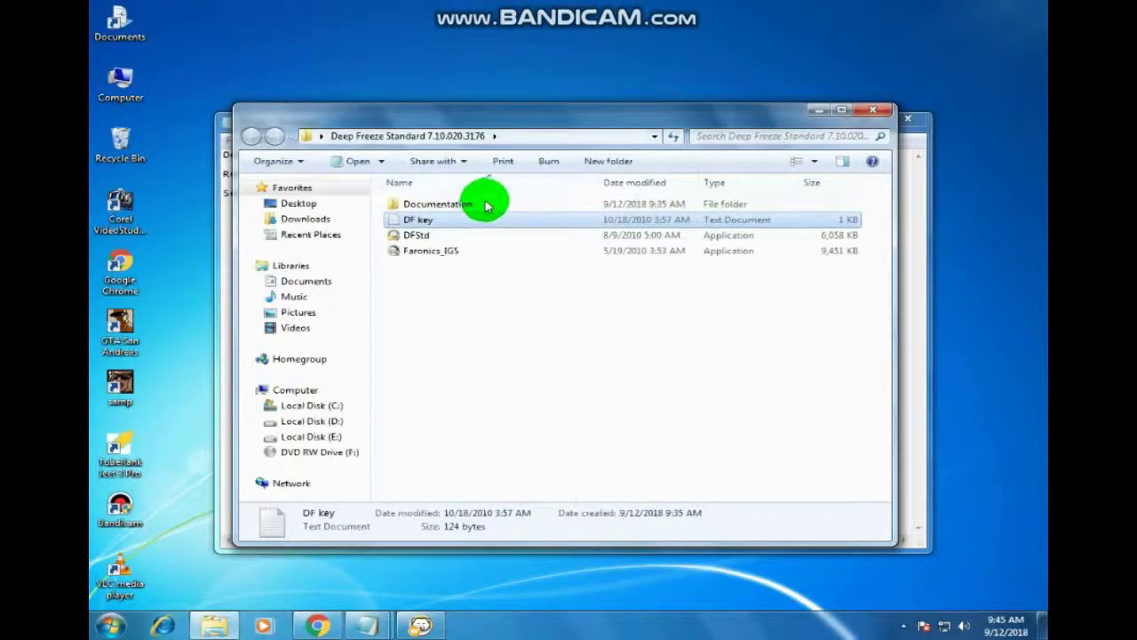
click(219, 530)
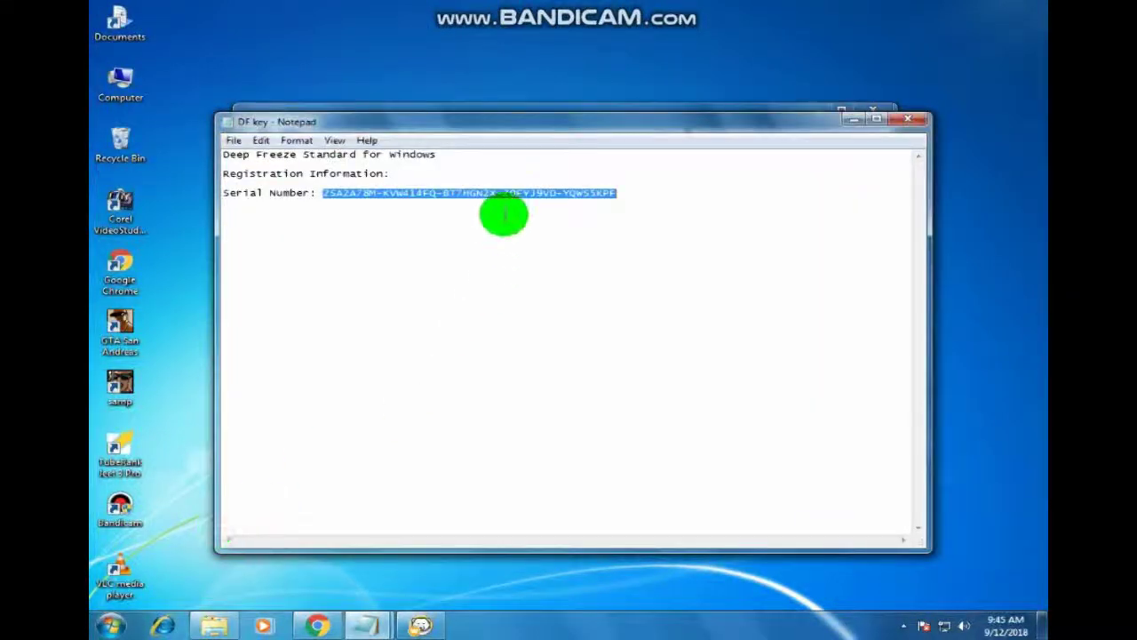
drag(487, 122, 648, 165)
click(420, 625)
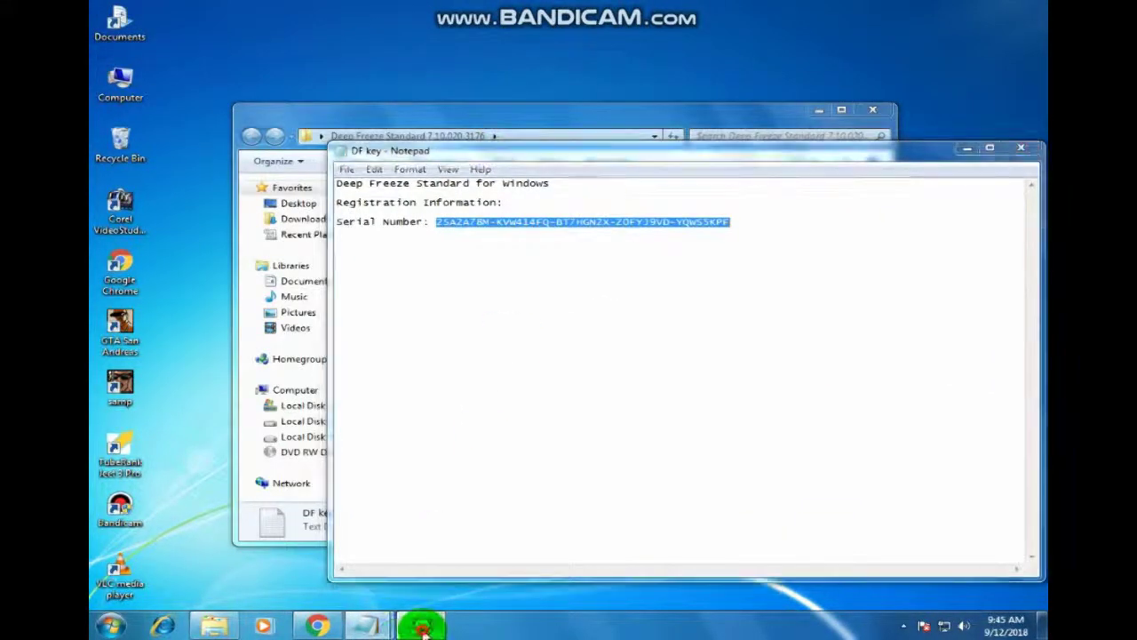
click(505, 299)
right_click(505, 299)
click(563, 360)
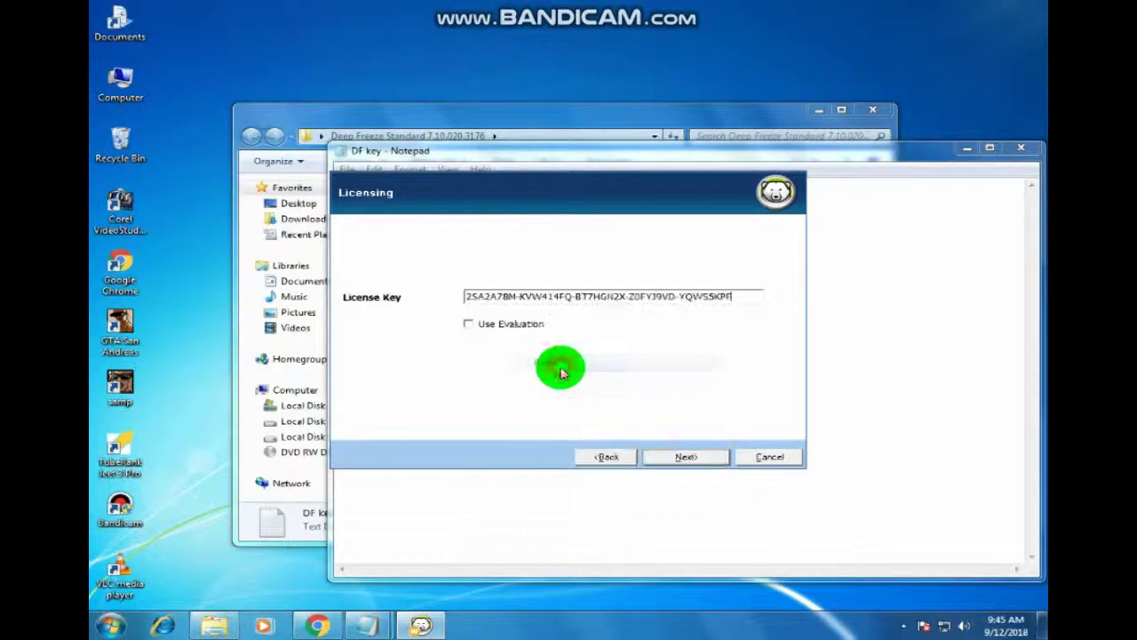
Step: Uncheck drive D: so only C: stays frozen, and continue to the summary
click(685, 459)
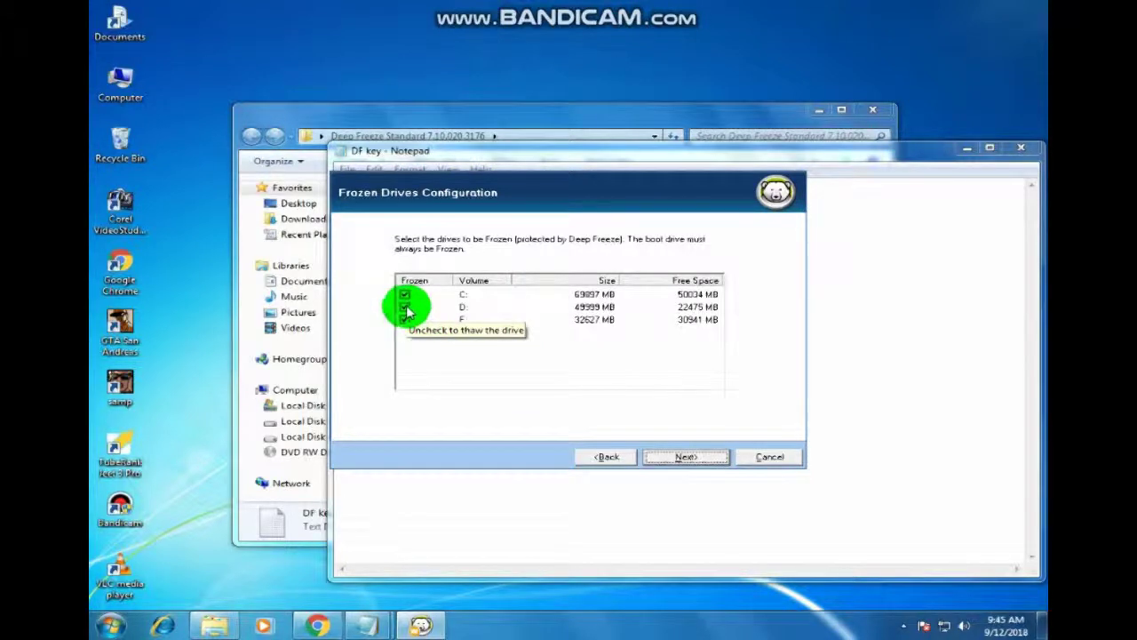
click(406, 306)
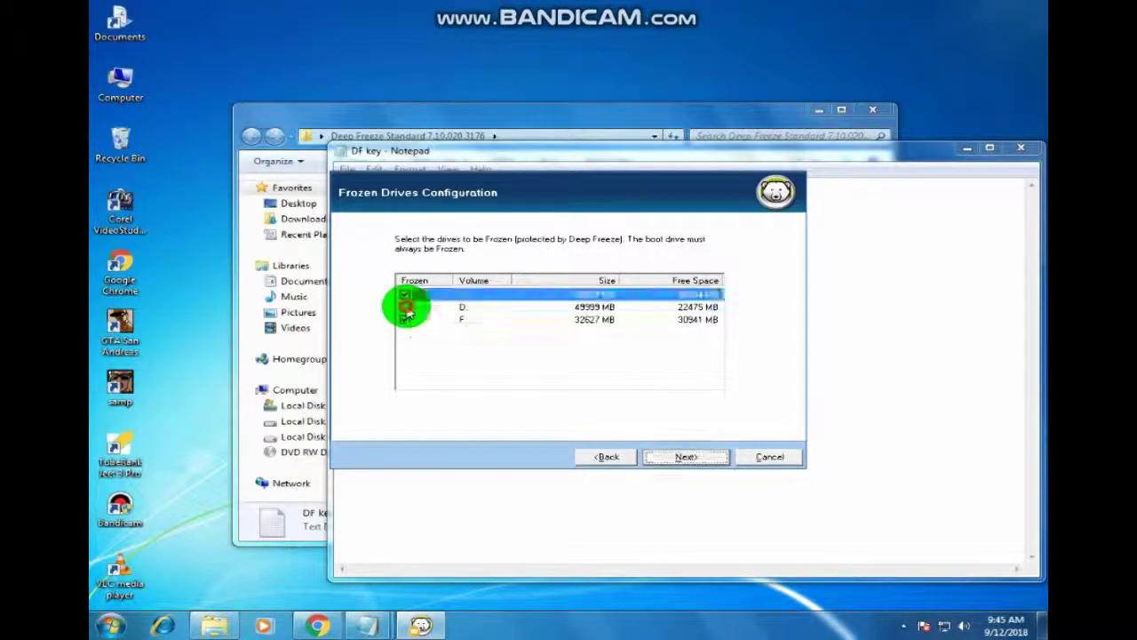
click(672, 454)
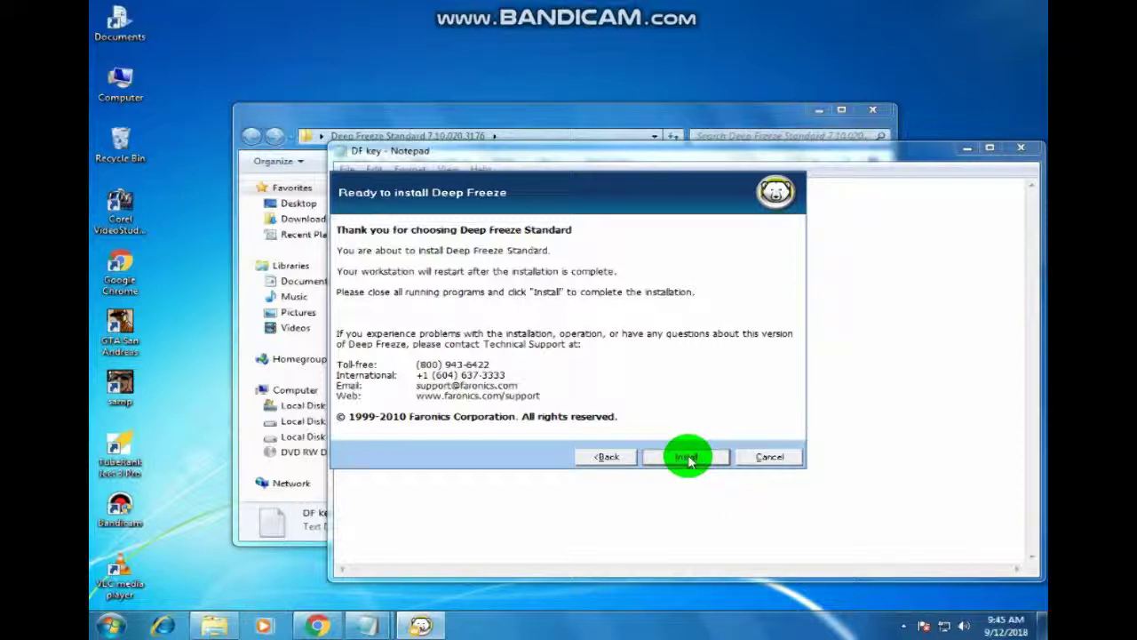
Step: Run the Deep Freeze Standard installation and let the PC restart to the desktop
click(688, 457)
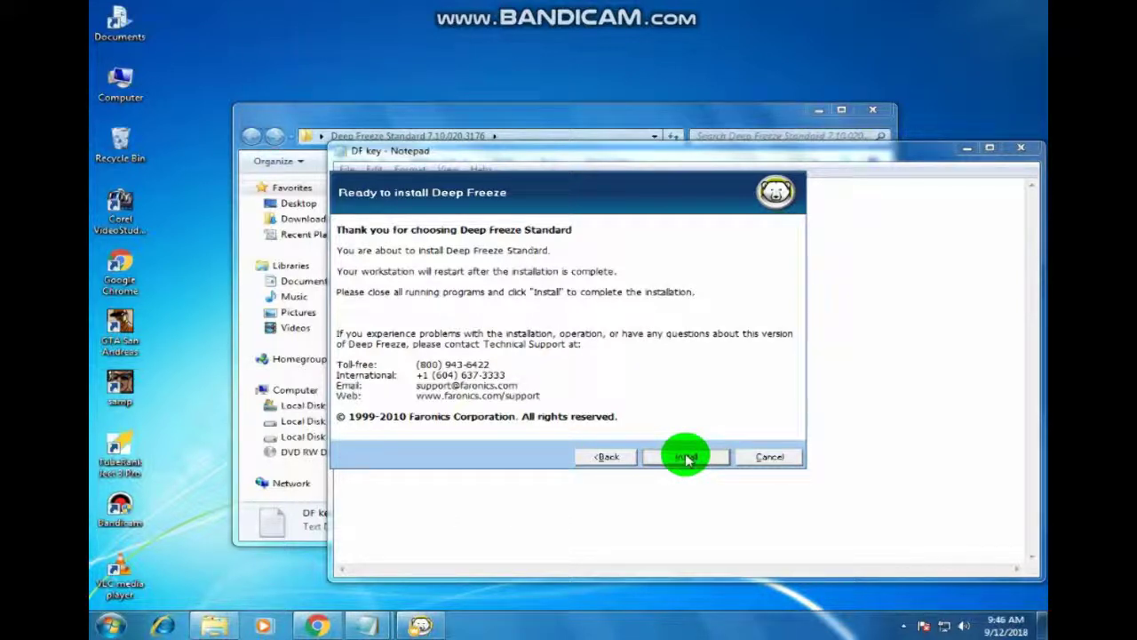
click(687, 459)
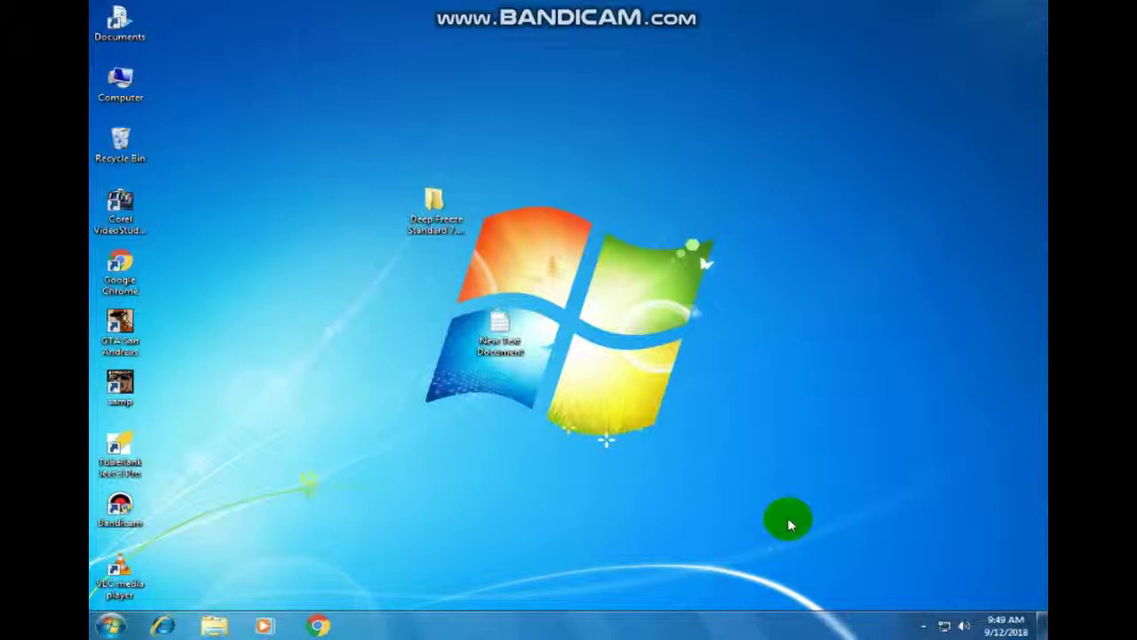
Step: Open Deep Freeze Standard from its tray icon and get past the login prompt
click(926, 626)
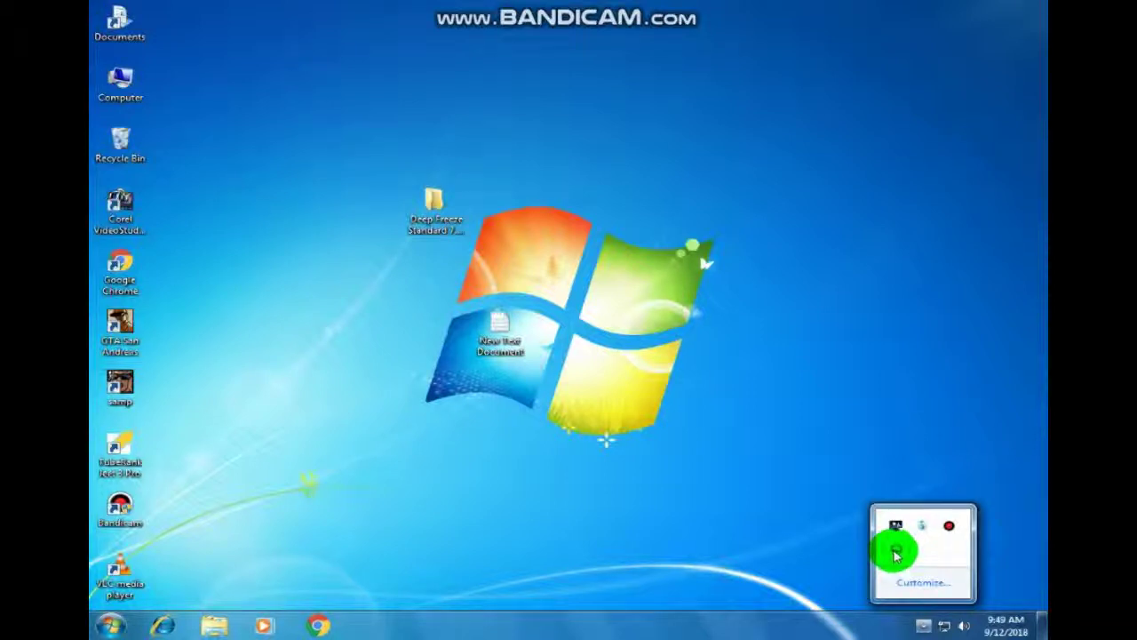
shift+double_click(895, 552)
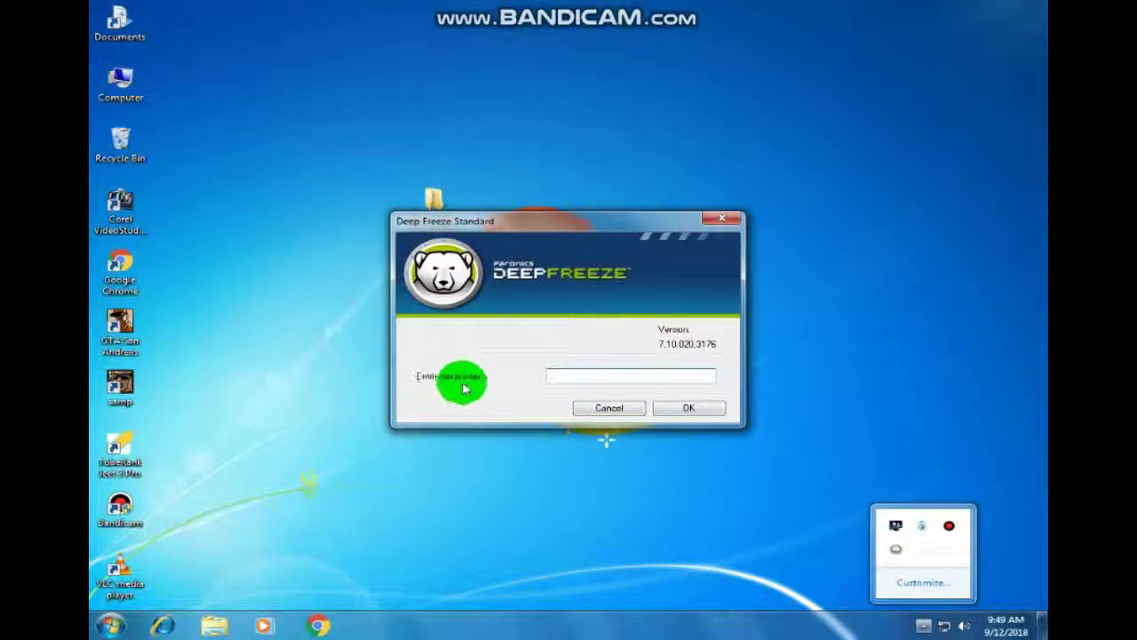
click(553, 375)
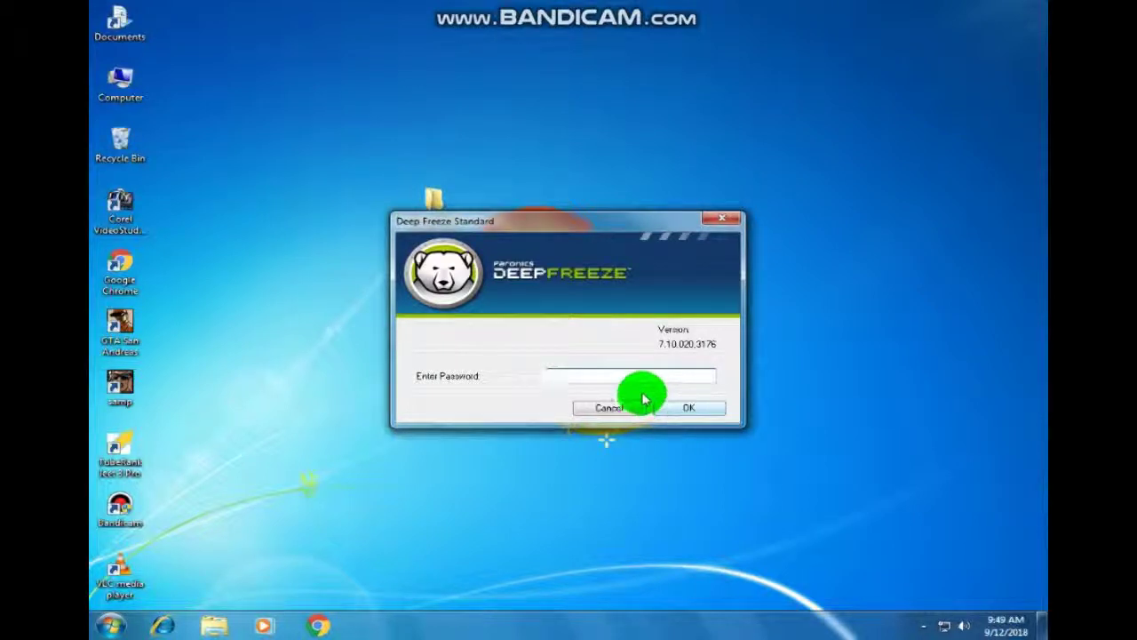
click(684, 410)
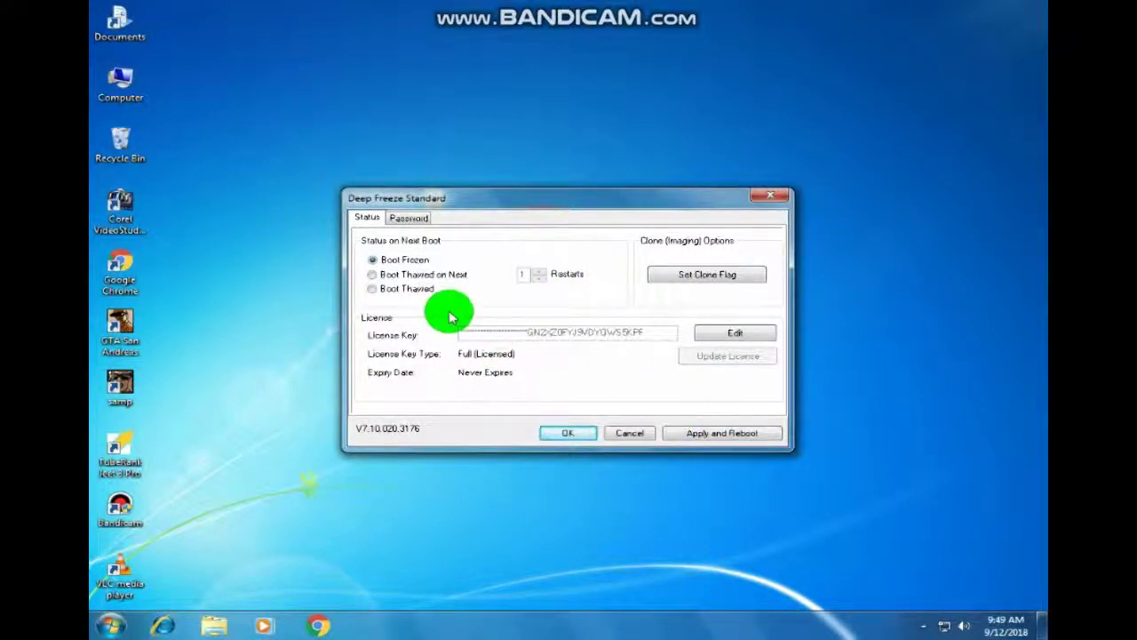
Step: Enter and confirm a new password on the Password tab, then close the settings
click(408, 218)
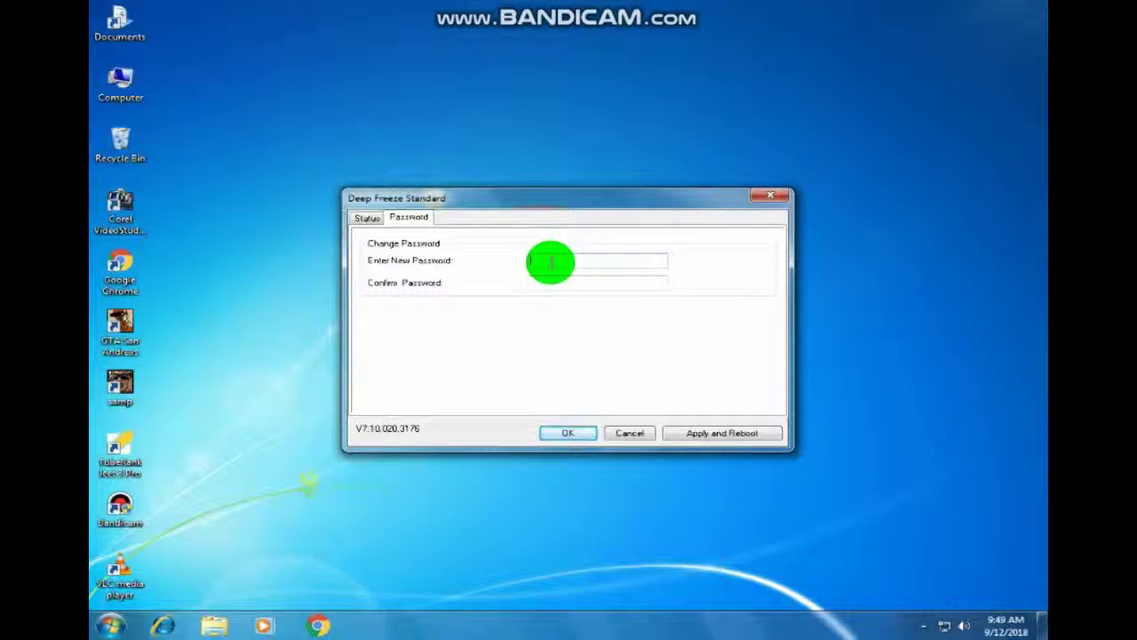
text(123)
click(580, 267)
click(584, 282)
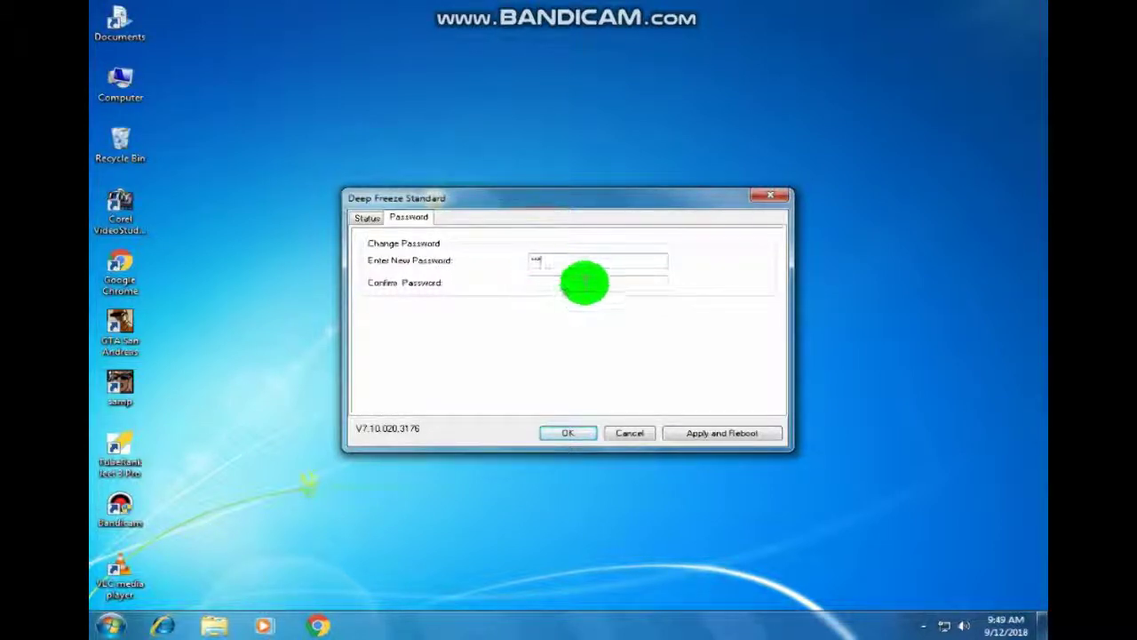
text(123)
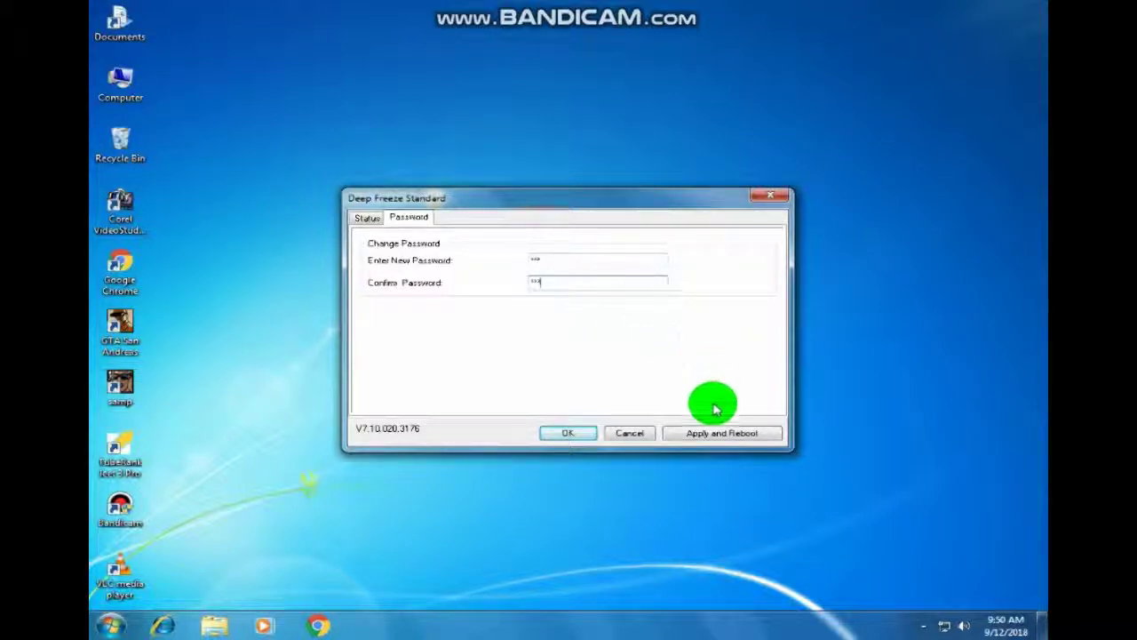
click(552, 436)
click(700, 406)
drag(662, 391, 462, 310)
click(804, 597)
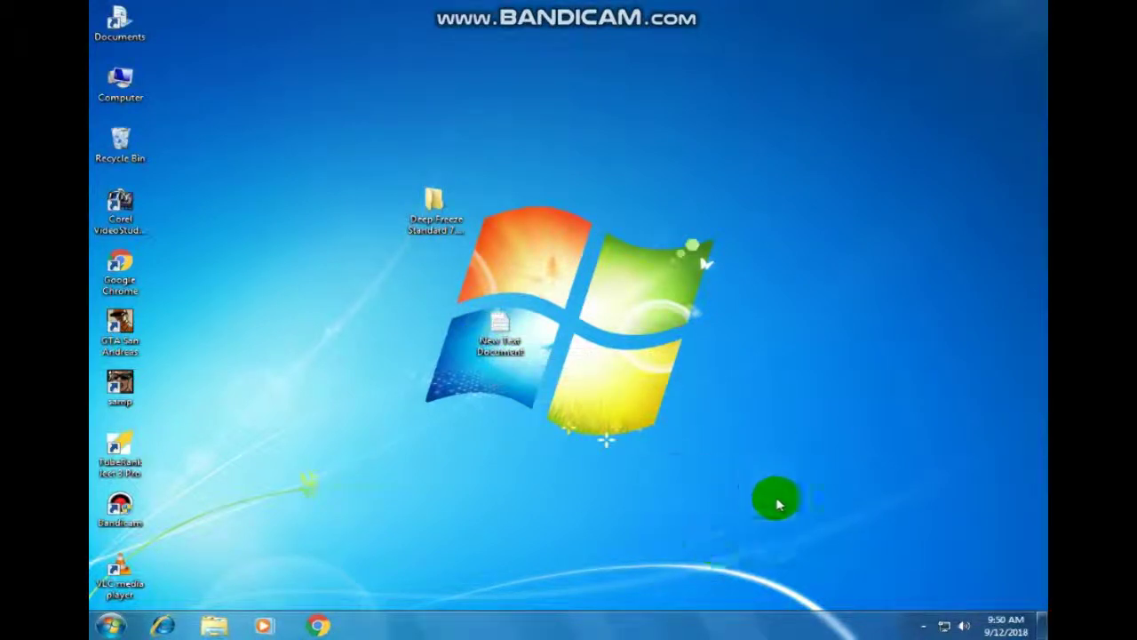
click(925, 627)
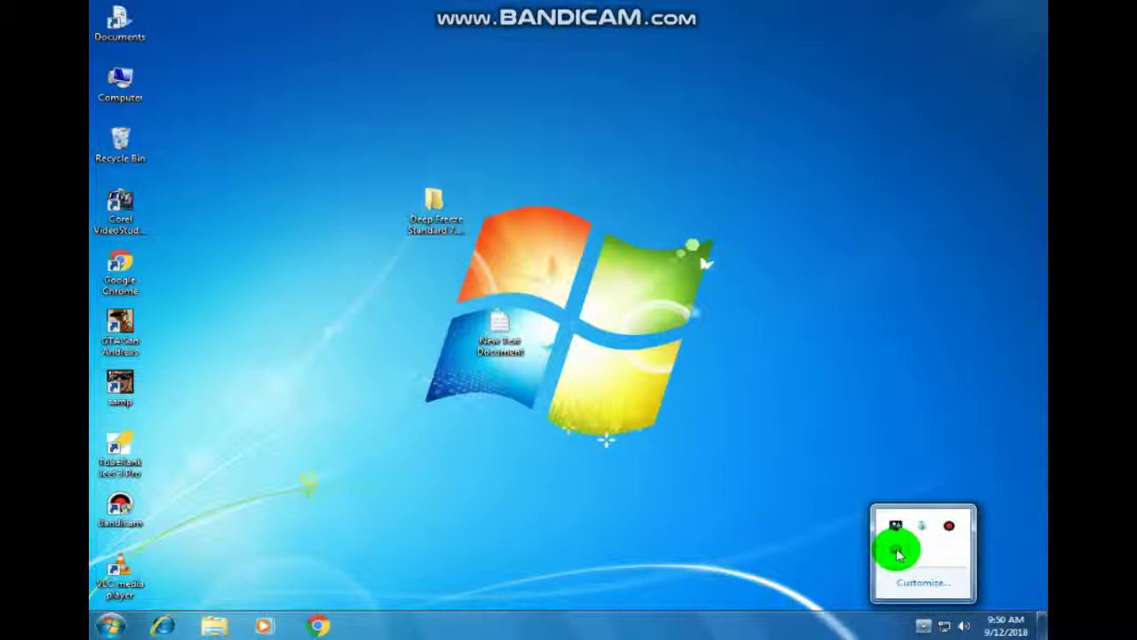
double_click(114, 80)
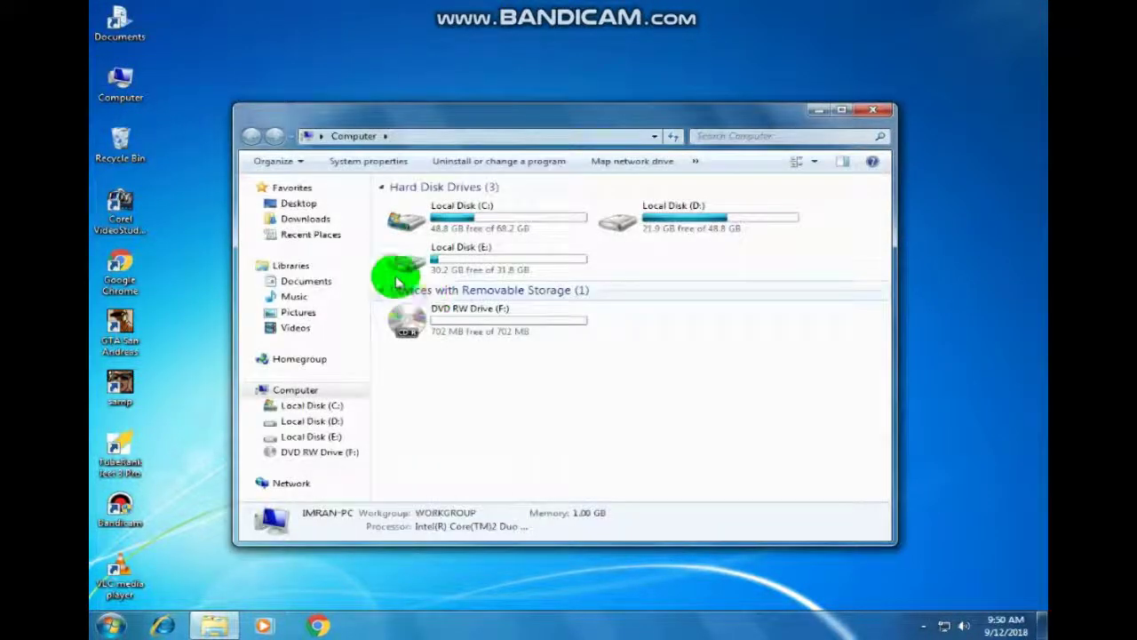
click(407, 226)
double_click(407, 225)
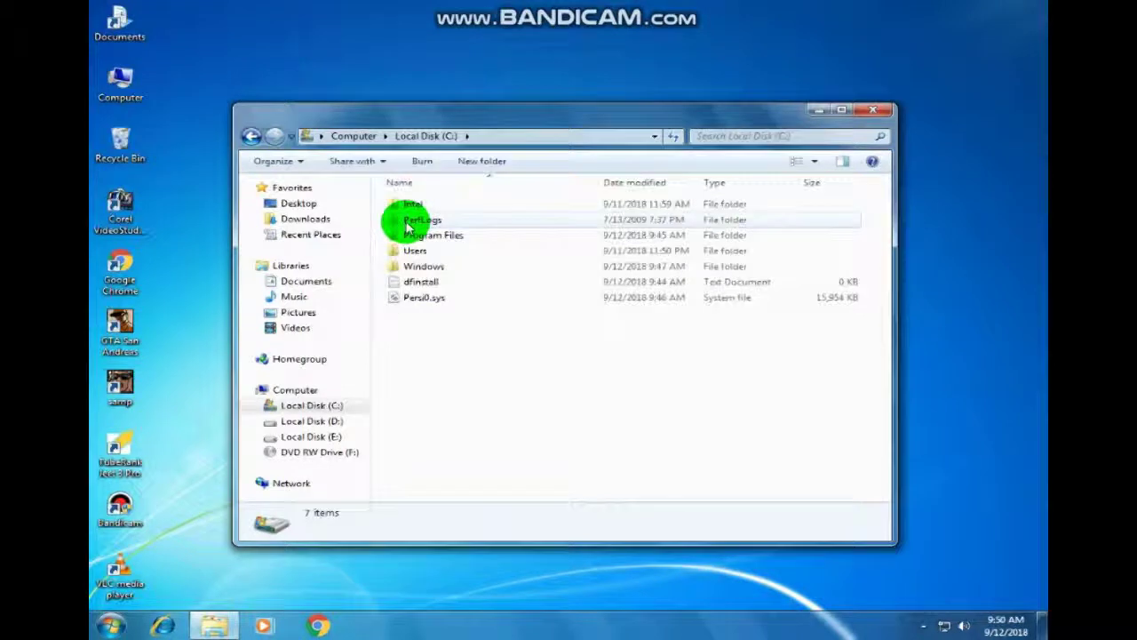
click(252, 135)
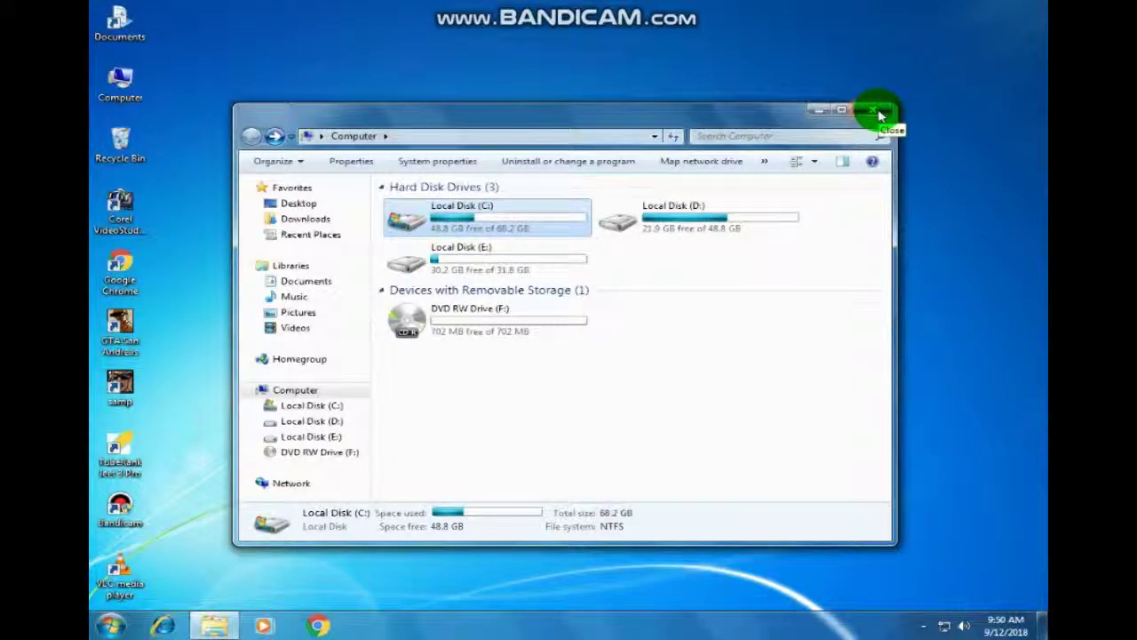
click(880, 115)
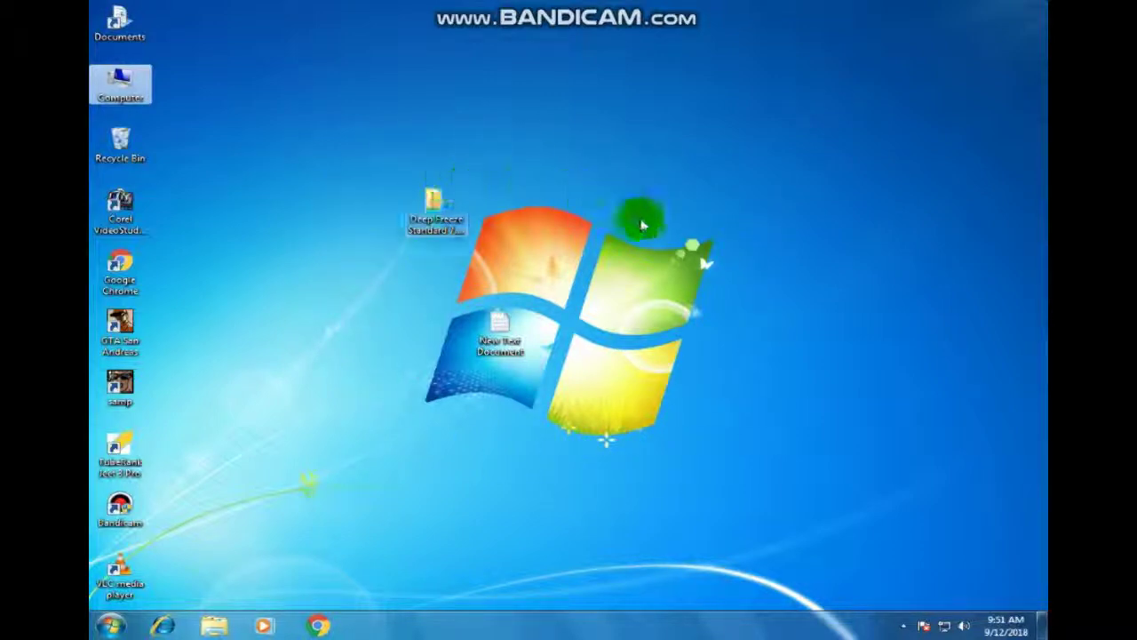
Step: Open Deep Freeze from the tray icon and submit the password to reach Boot Status
click(902, 627)
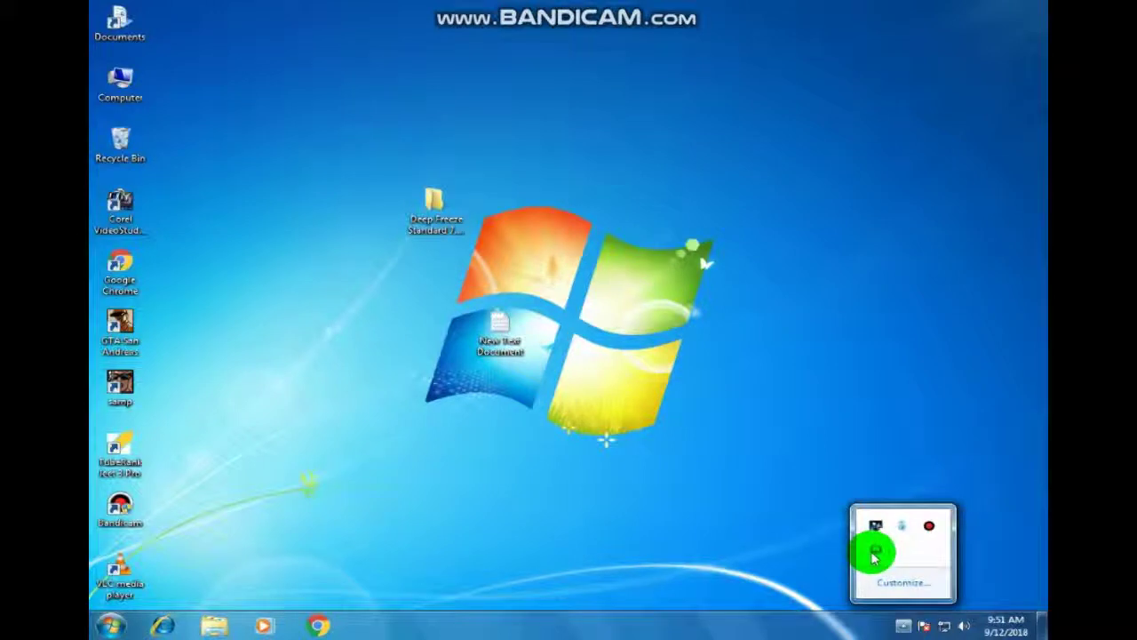
double_click(875, 551)
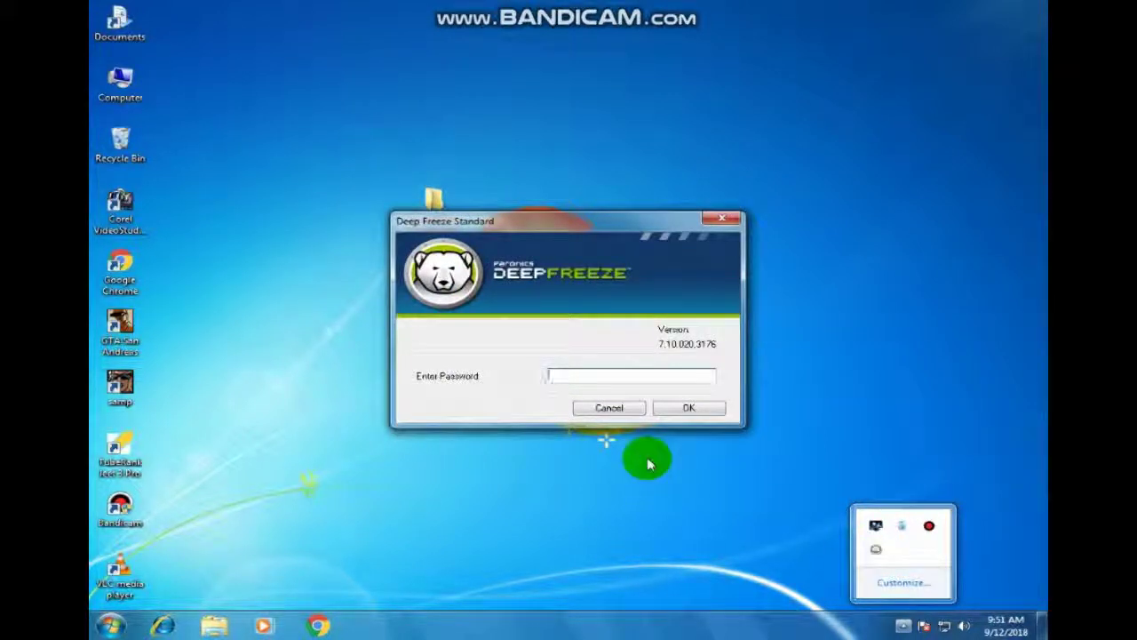
key(Return)
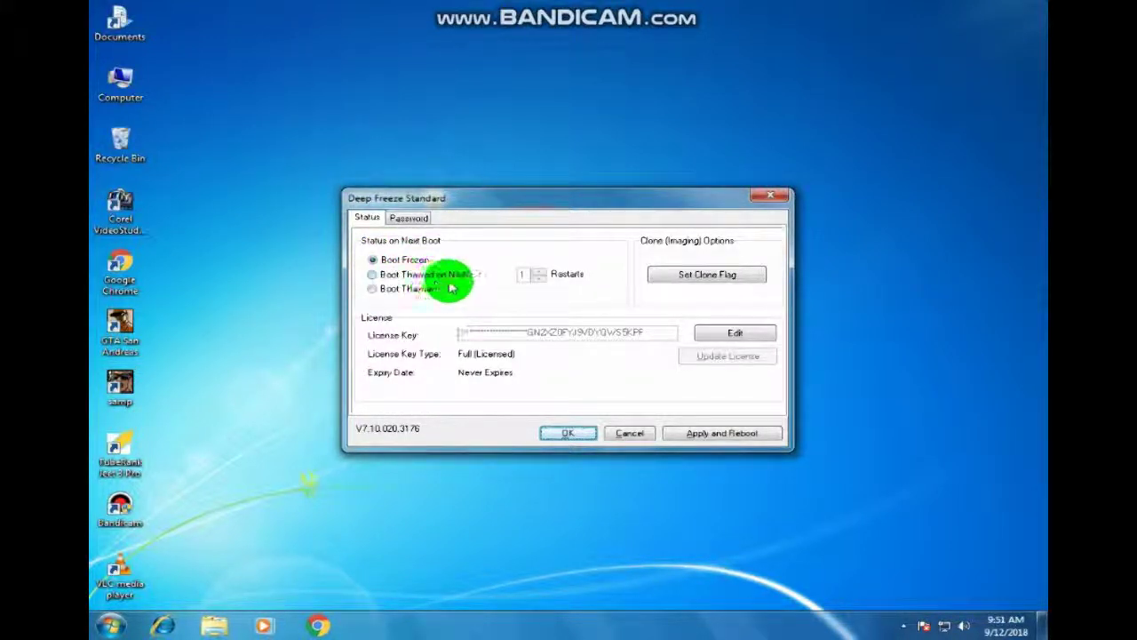
Step: Try Boot Thawed on Next for 1 restart, then switch next boot back to Boot Frozen
click(374, 276)
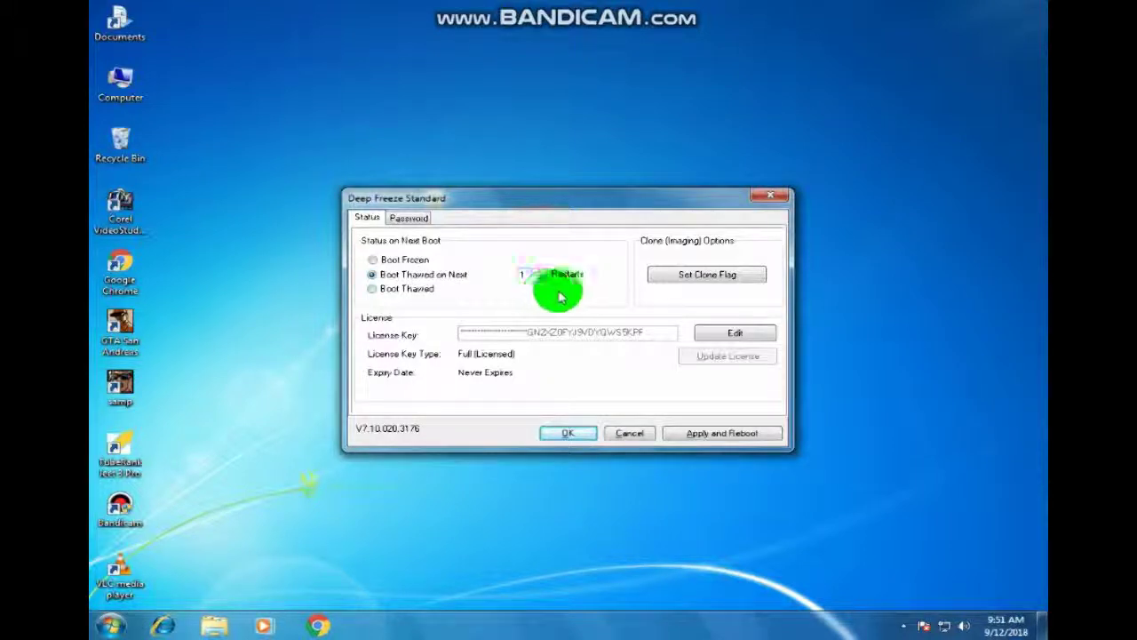
click(378, 275)
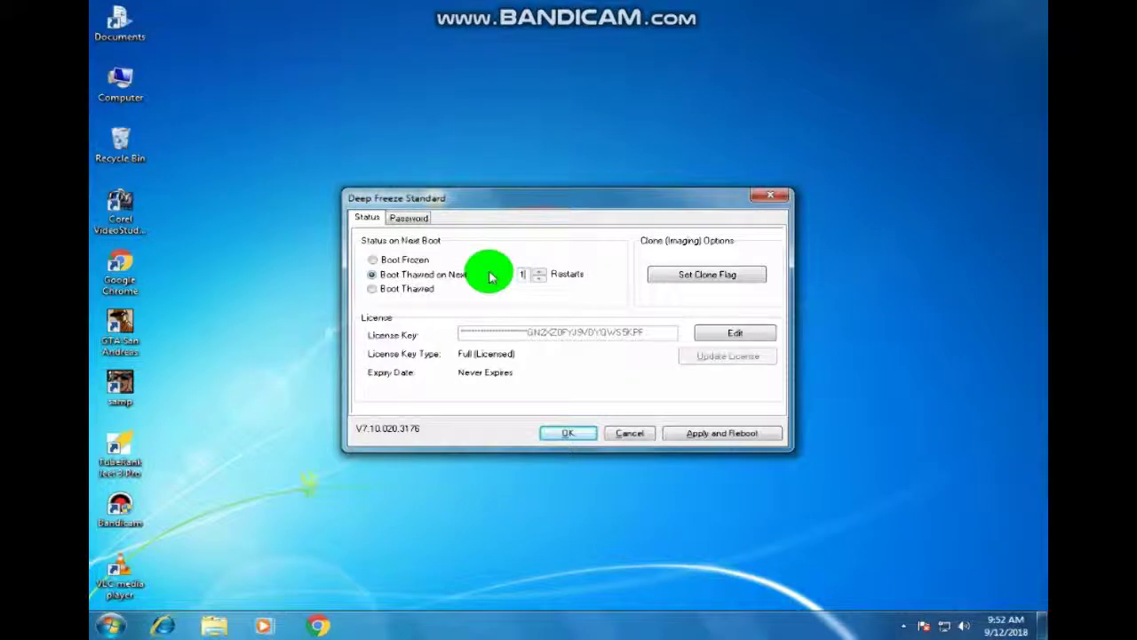
click(399, 260)
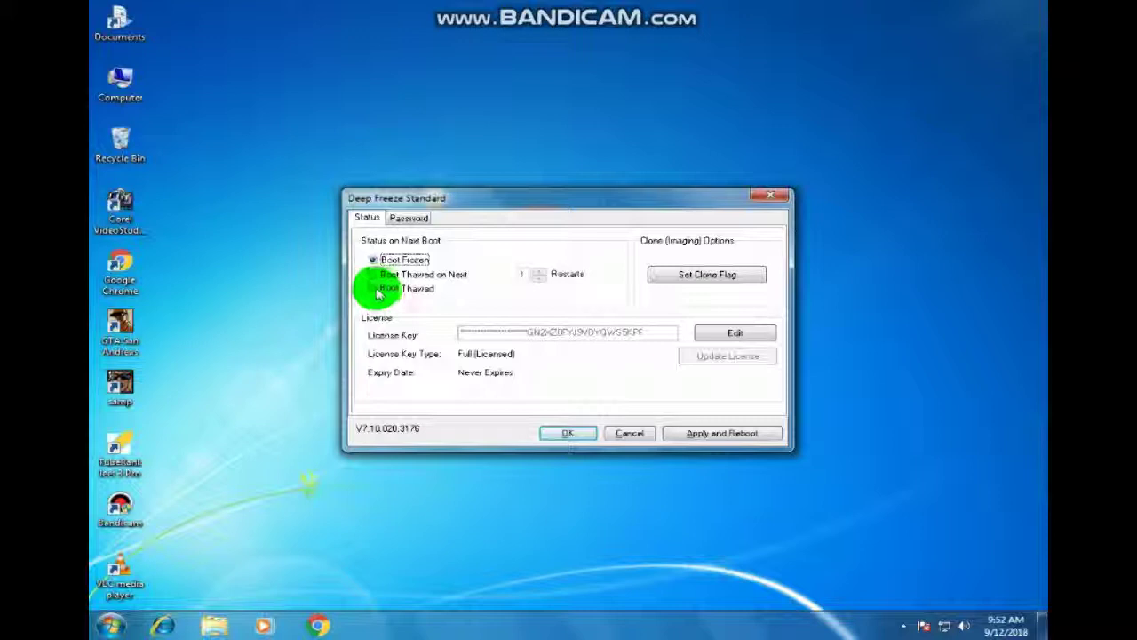
click(434, 291)
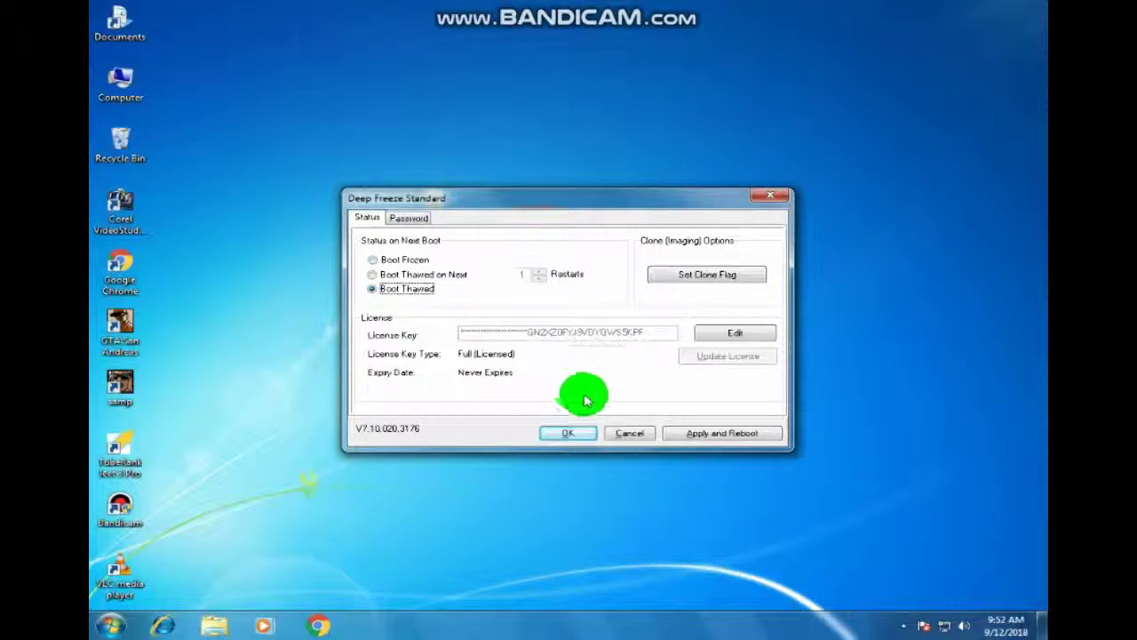
click(123, 82)
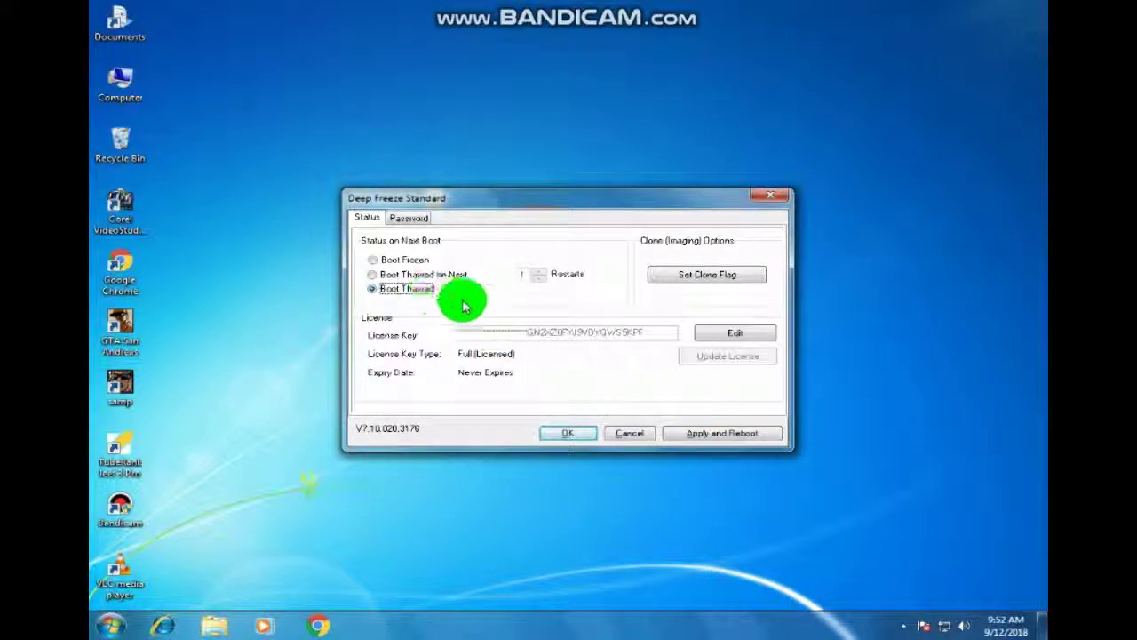
click(374, 291)
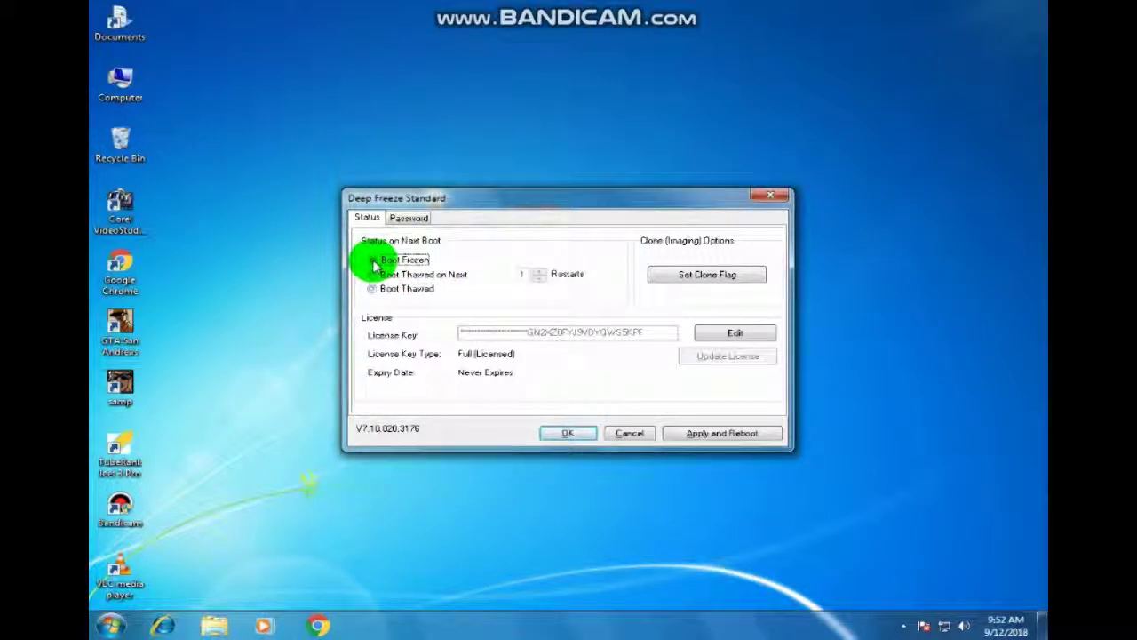
click(374, 262)
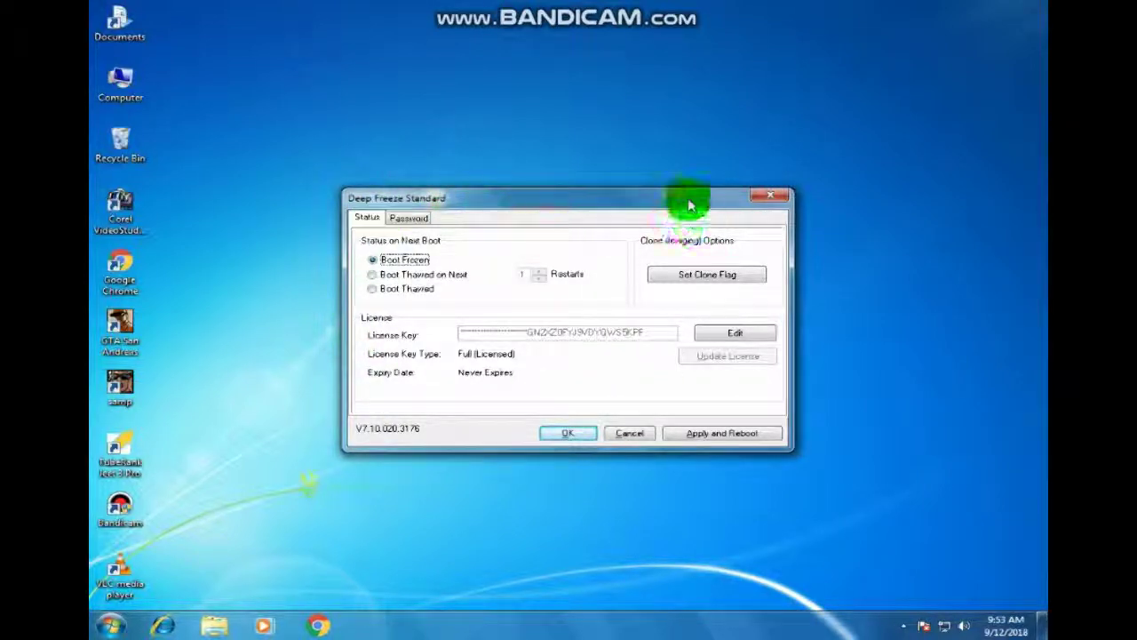
Step: Switch next boot to Boot Thawed and open the Deep Freeze Standard installer folder
drag(692, 197, 655, 276)
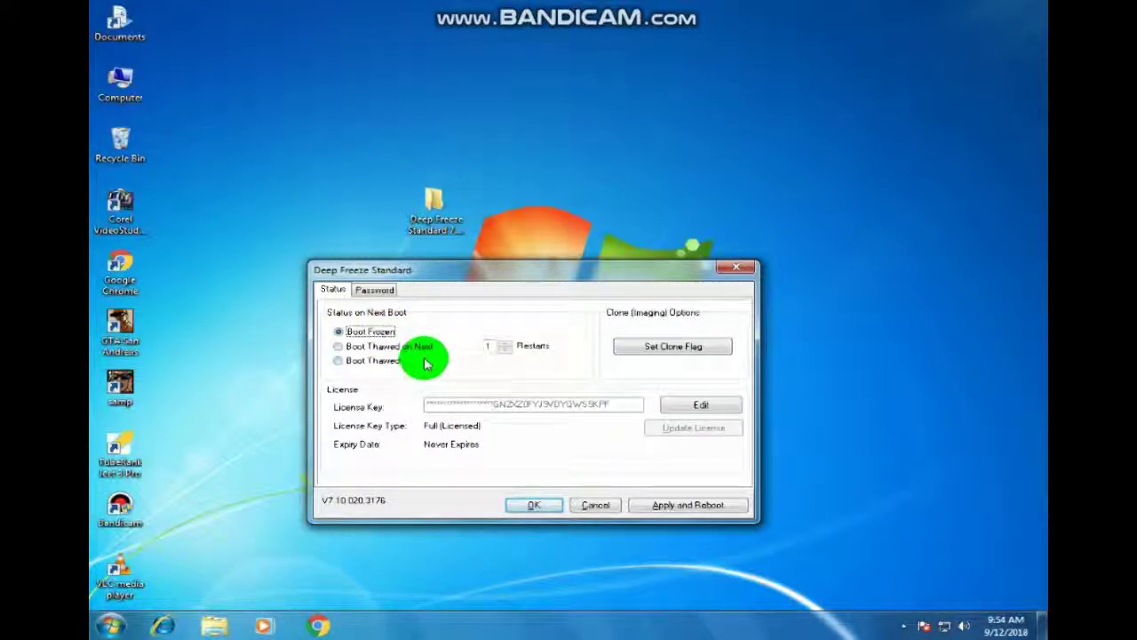
click(339, 363)
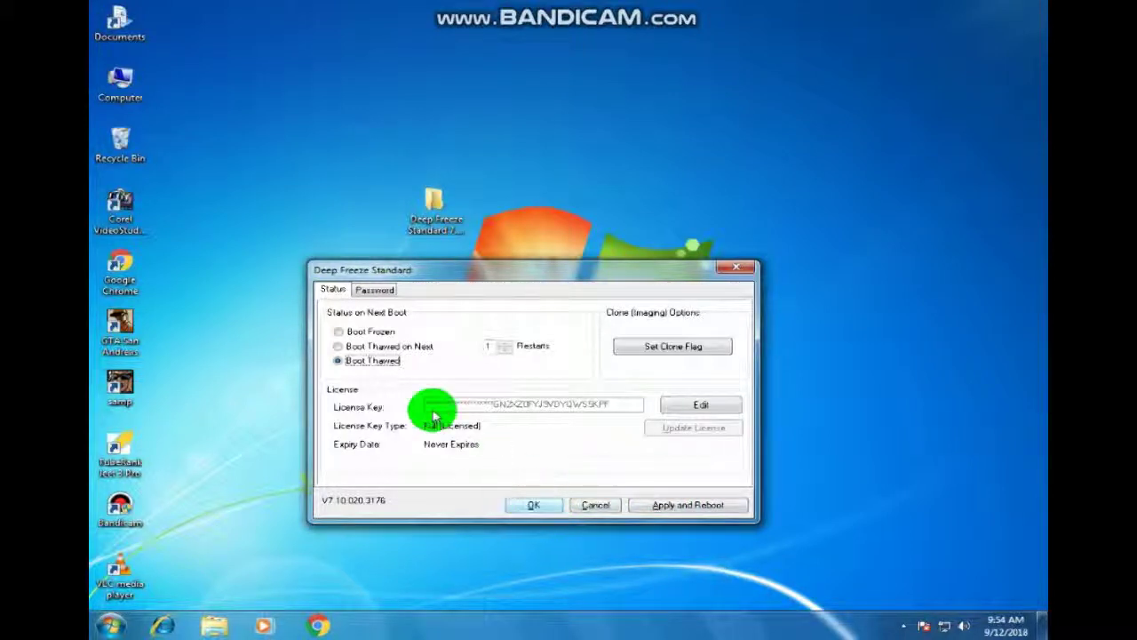
click(438, 199)
double_click(438, 199)
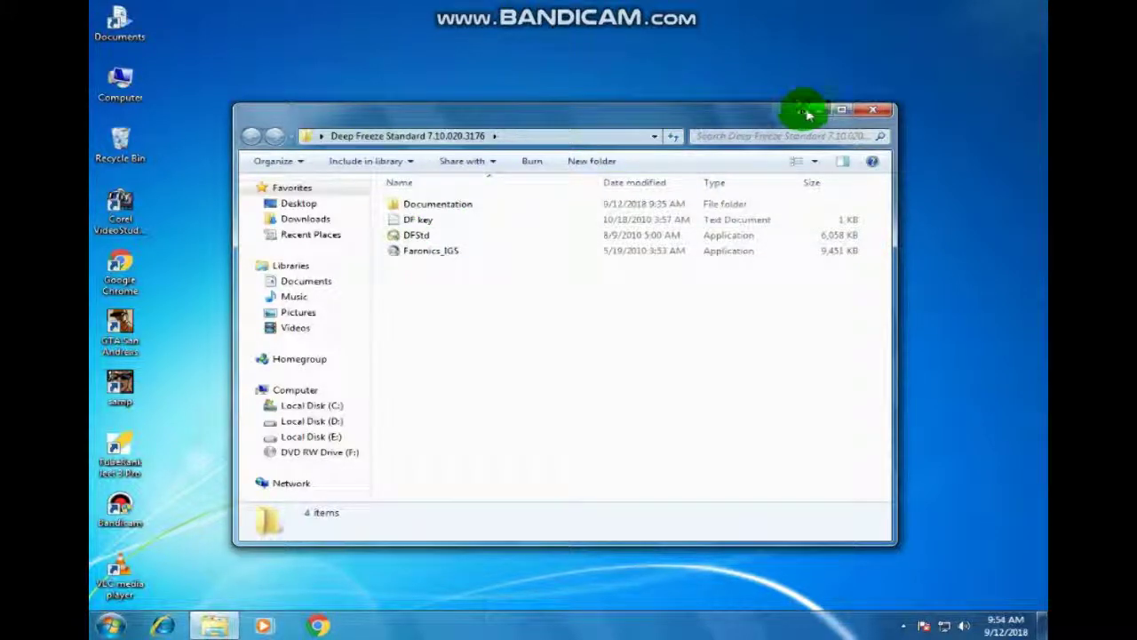
Step: Close the installer folder window and the Deep Freeze settings window, then show the hidden tray icons
drag(781, 118, 747, 299)
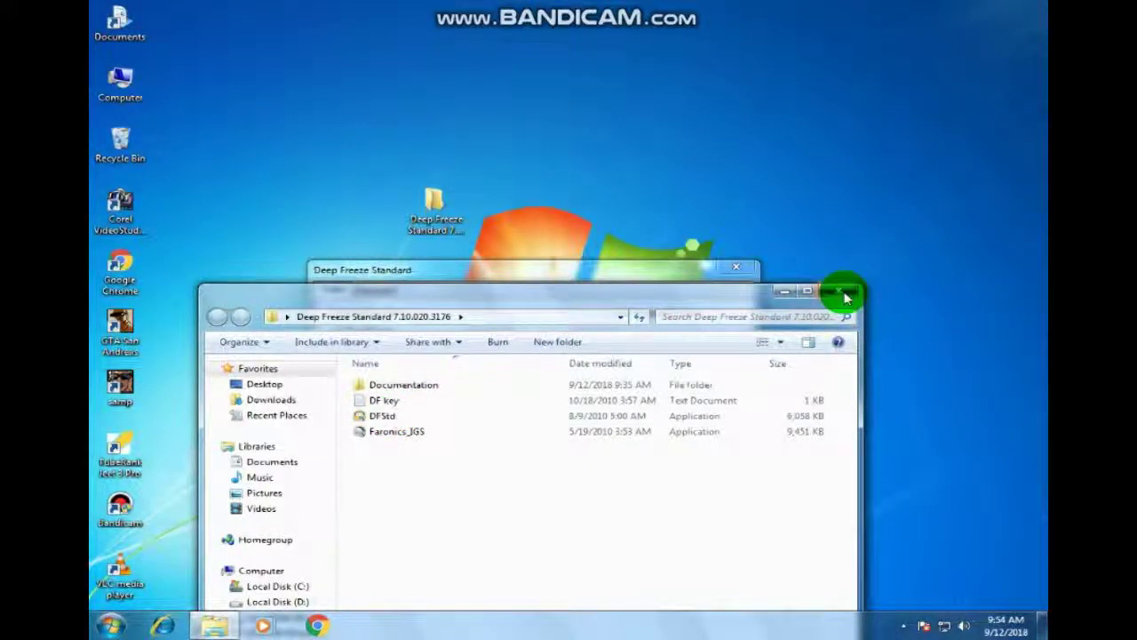
drag(633, 300, 652, 229)
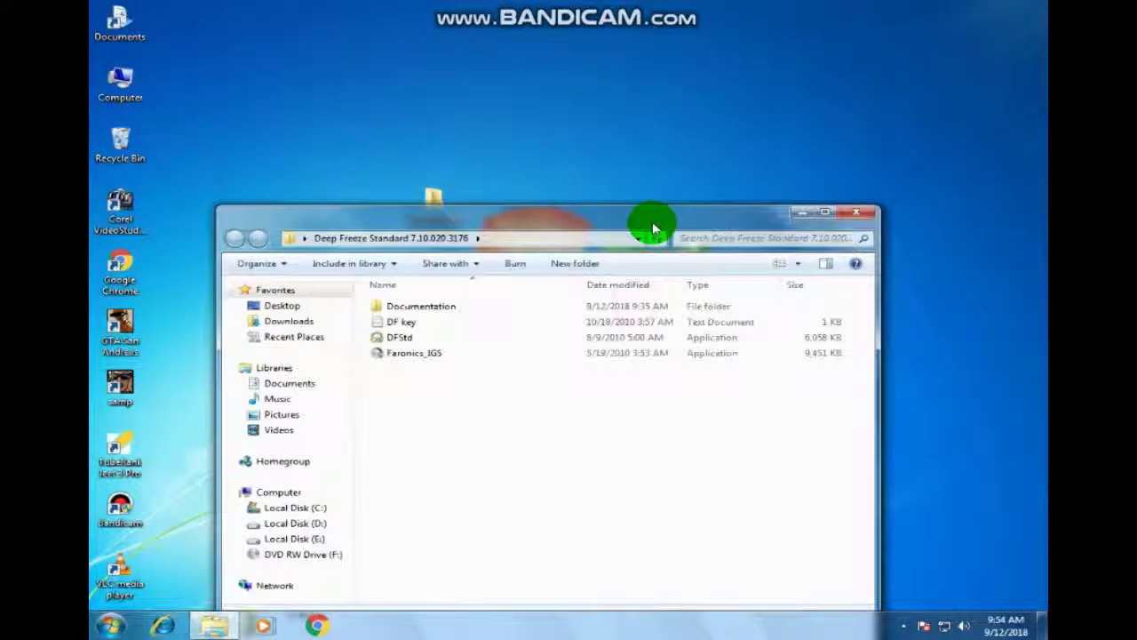
click(863, 217)
click(735, 264)
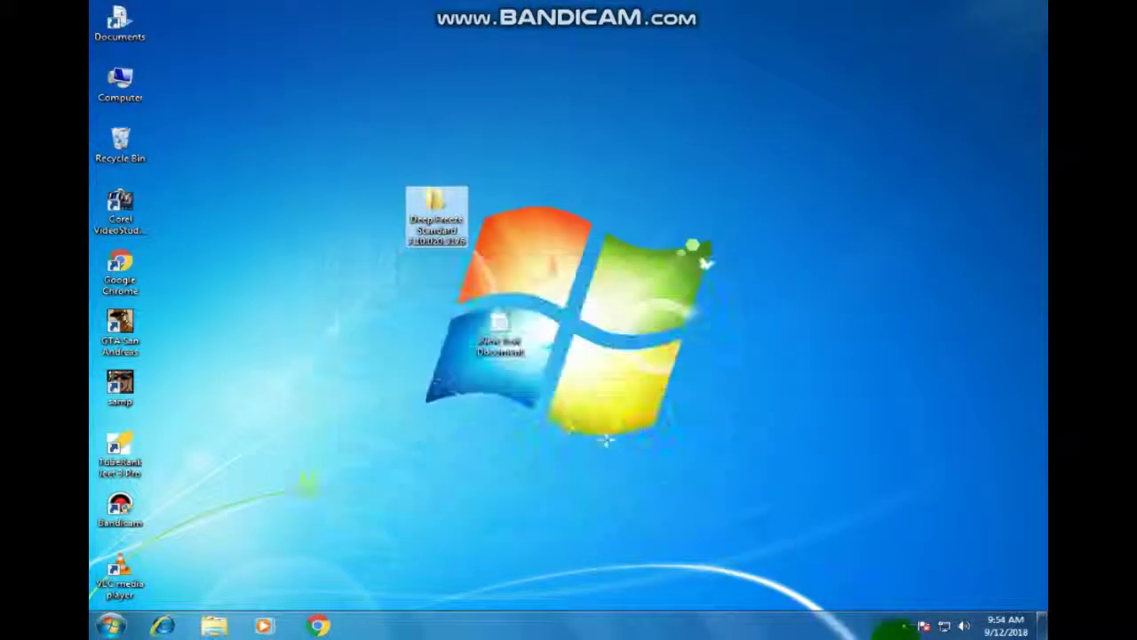
click(903, 625)
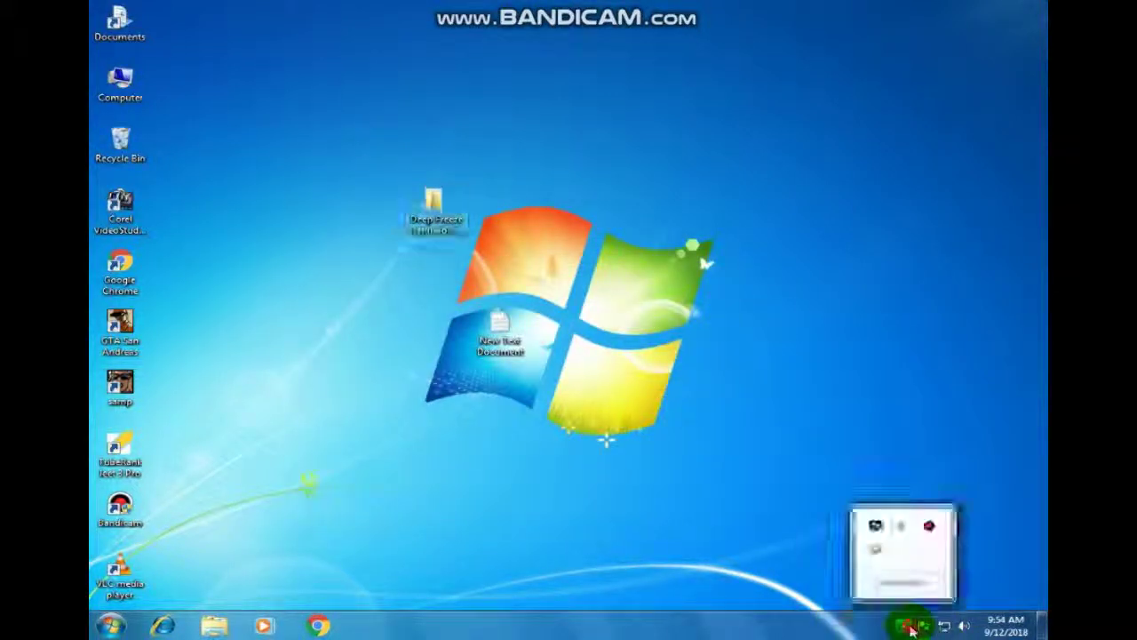
Step: Open Deep Freeze from its tray icon and enter the password to view its Boot Thawed status
shift+double_click(875, 551)
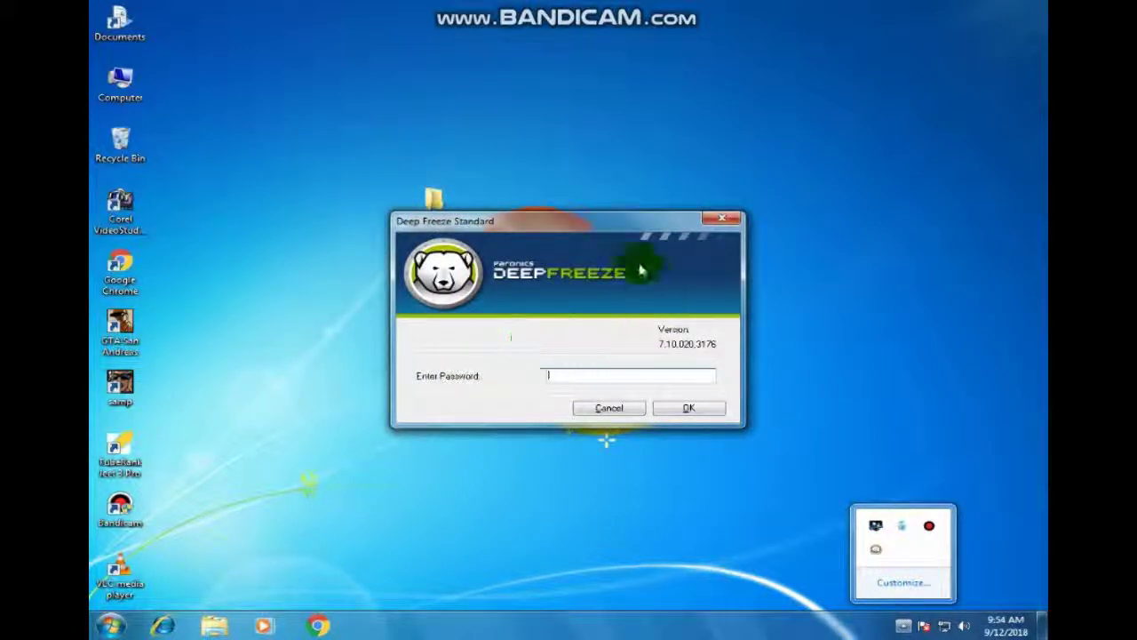
mouse_move(591, 223)
mouse_down()
mouse_move(636, 194)
mouse_move(651, 165)
mouse_move(506, 228)
mouse_move(457, 132)
mouse_move(681, 261)
mouse_move(482, 218)
mouse_move(540, 160)
mouse_move(584, 221)
mouse_up()
click(589, 404)
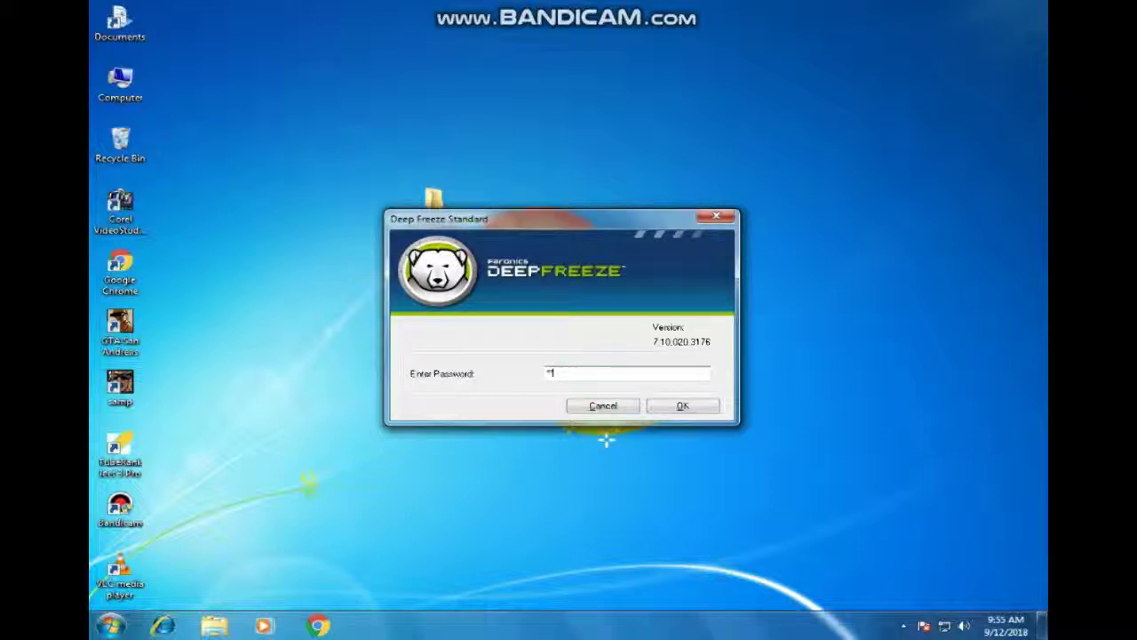
key(Return)
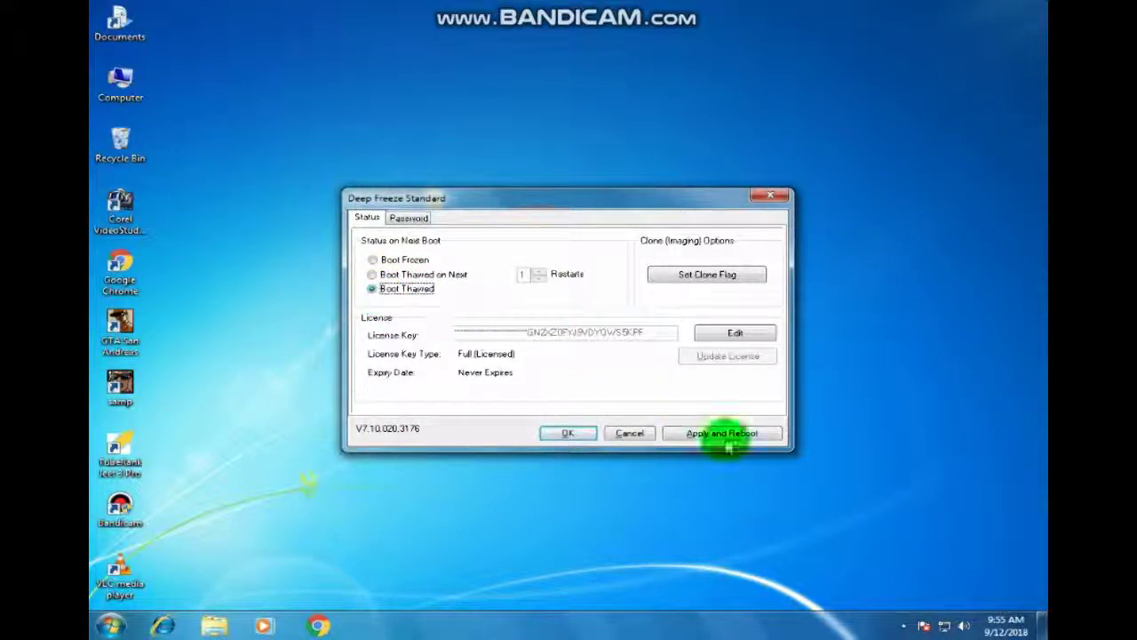
drag(473, 204, 444, 340)
Step: Launch the DFStd installer from the Deep Freeze Standard folder and dismiss the must-be-disabled warning
click(423, 202)
double_click(423, 203)
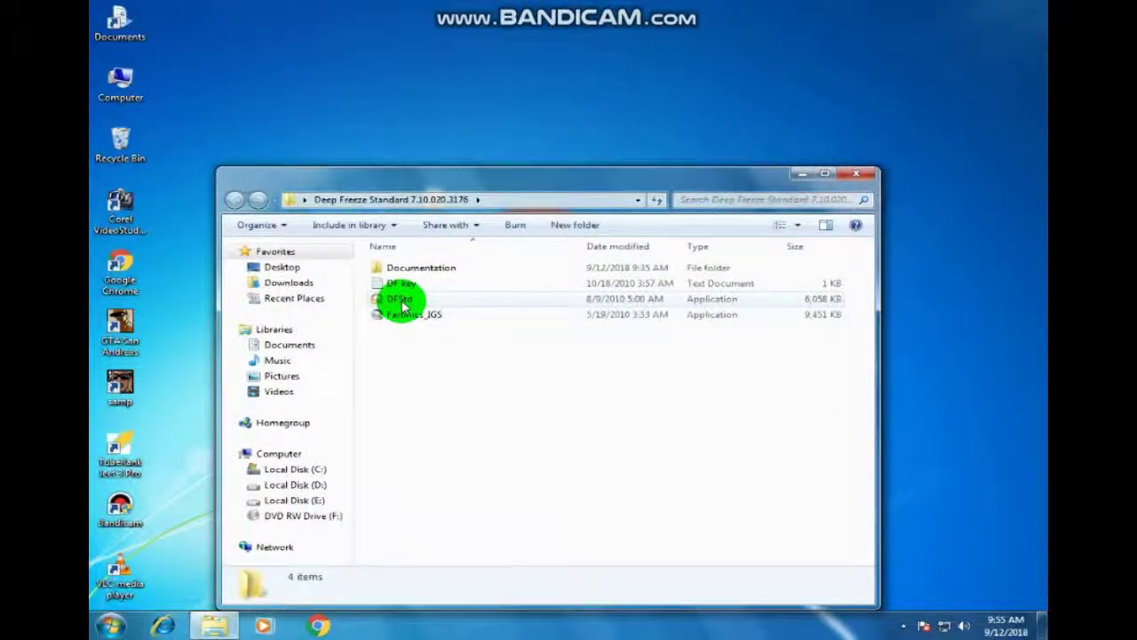
click(402, 303)
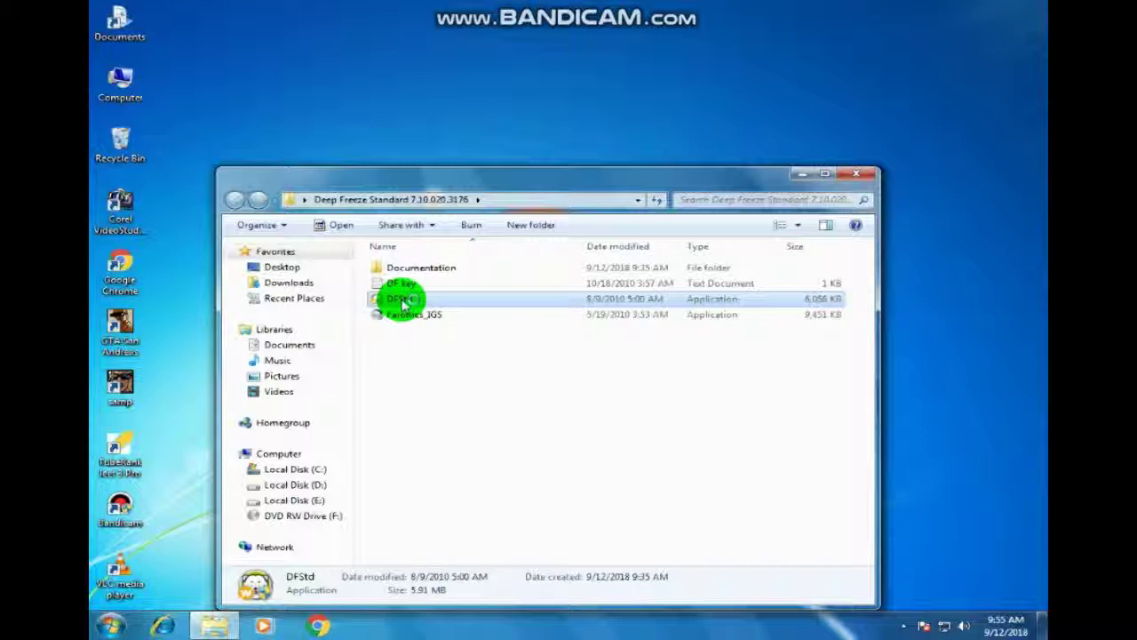
double_click(405, 303)
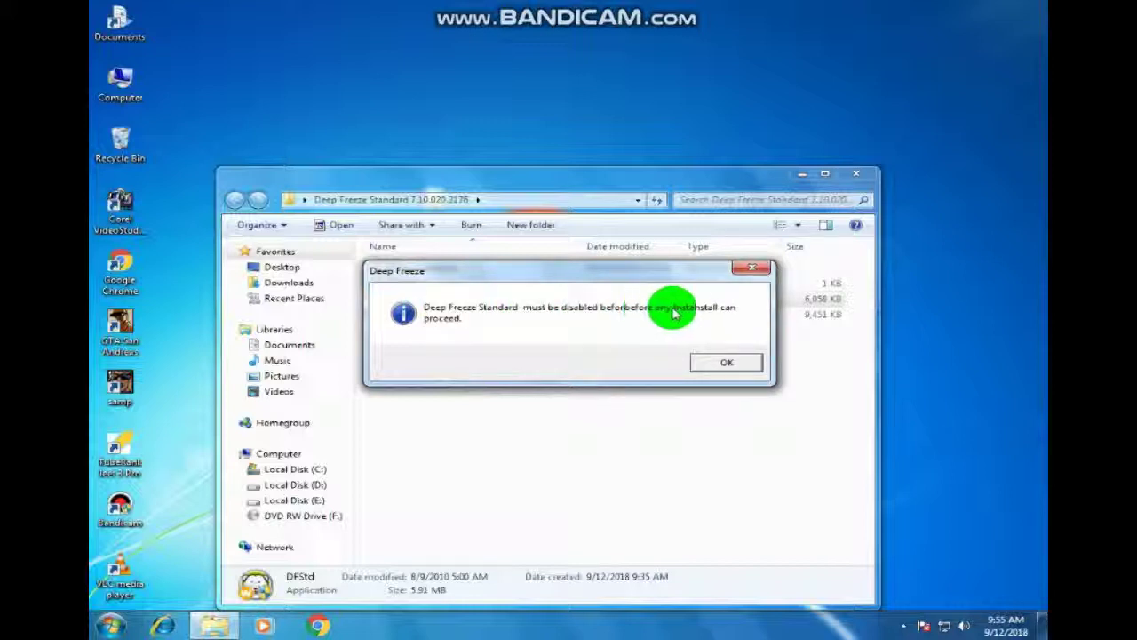
click(726, 360)
click(751, 271)
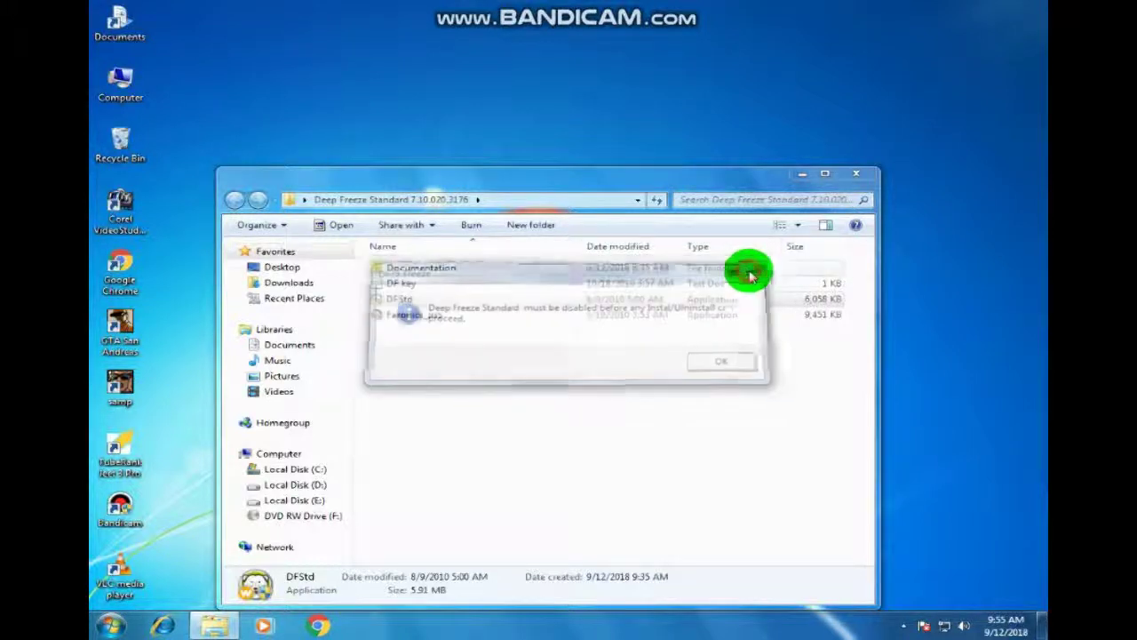
Step: Close the folder and Deep Freeze settings windows, returning to the desktop
click(869, 180)
click(742, 334)
double_click(437, 223)
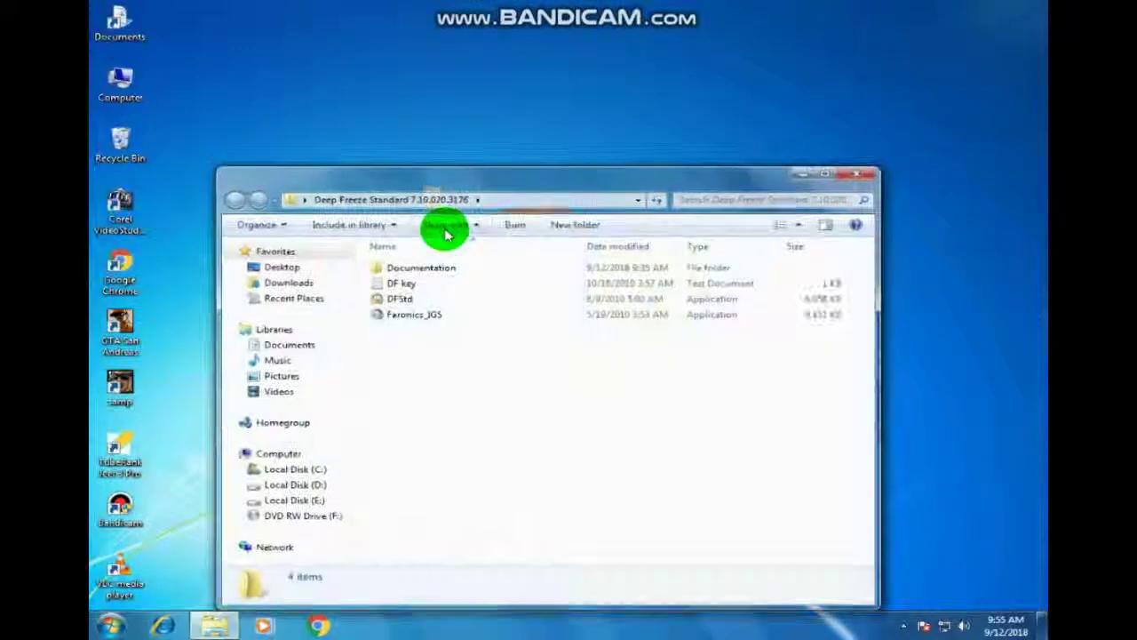
click(858, 176)
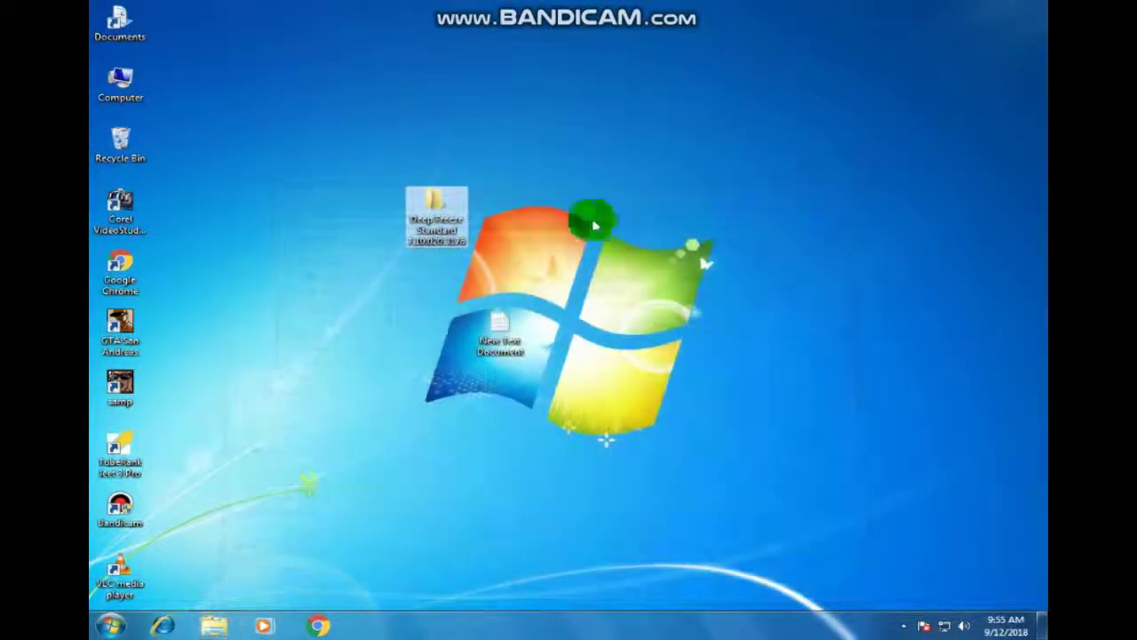